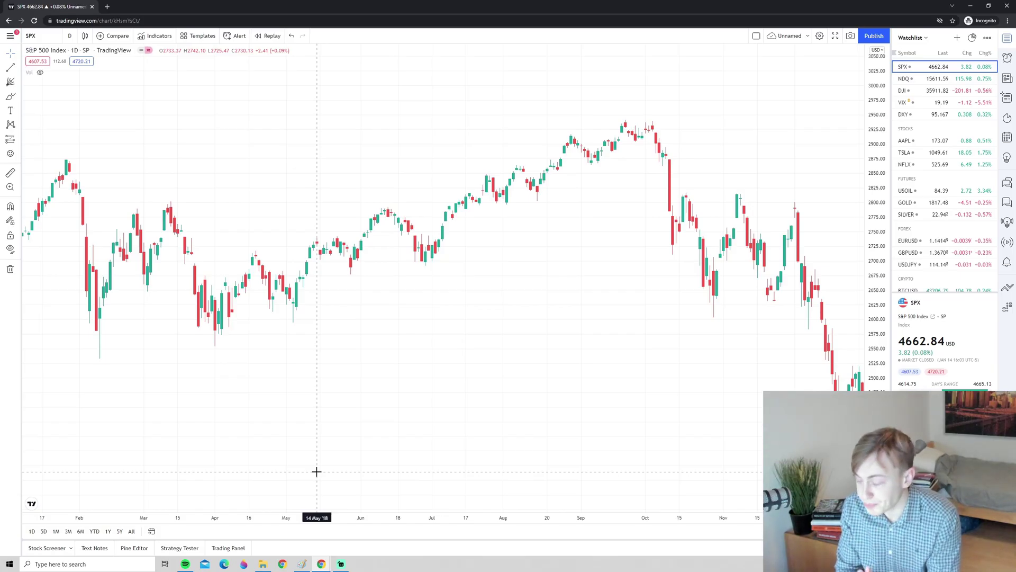
pyautogui.click(19, 69)
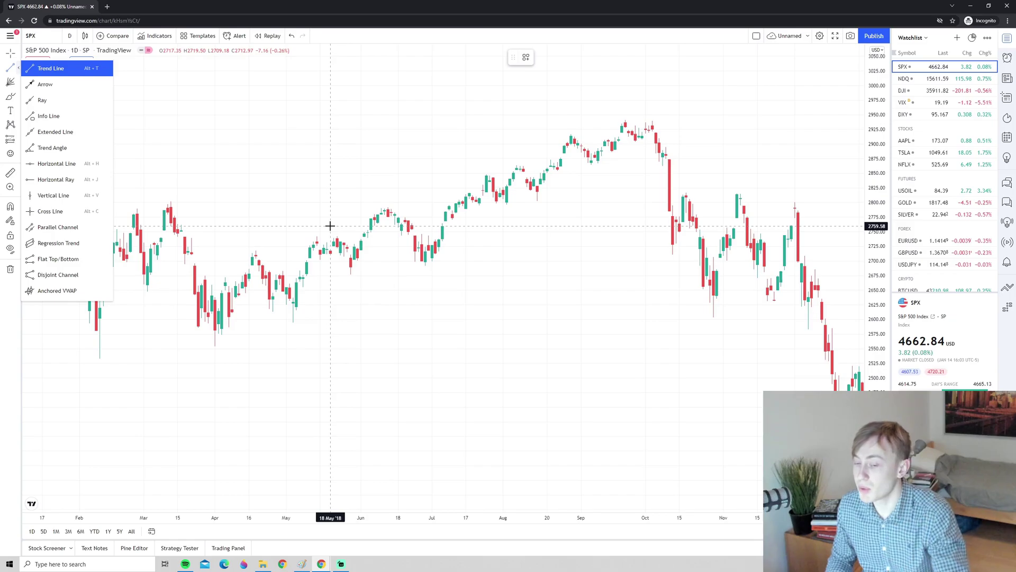
pyautogui.click(334, 227)
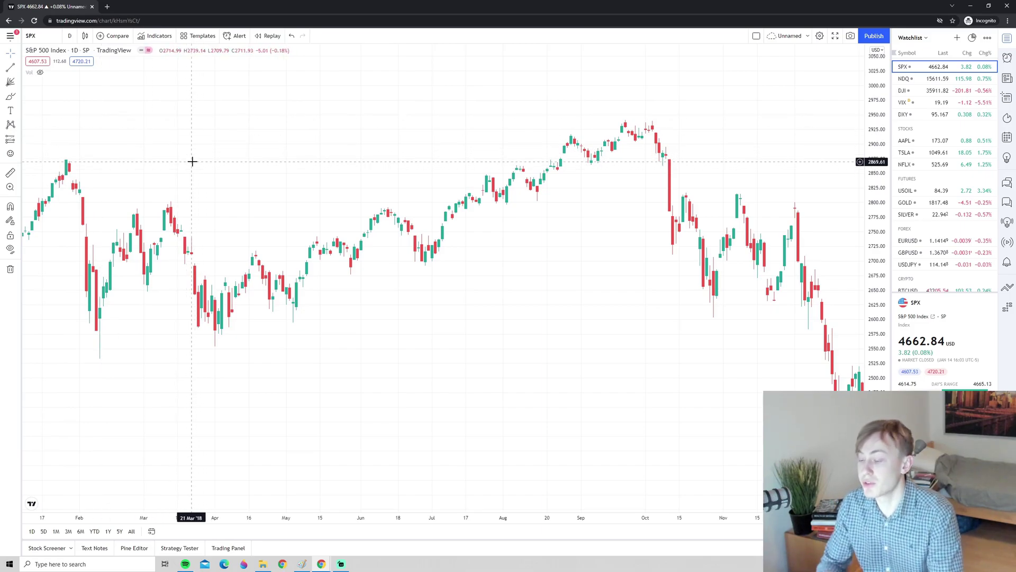
# Step: Circle the April to October 2018 uptrend with the Brush and undo the drawing
pyautogui.click(10, 96)
pyautogui.moveTo(671, 97)
pyautogui.mouseDown()
pyautogui.moveTo(213, 207)
pyautogui.moveTo(266, 381)
pyautogui.moveTo(706, 159)
pyautogui.moveTo(217, 275)
pyautogui.moveTo(574, 263)
pyautogui.moveTo(378, 189)
pyautogui.moveTo(324, 215)
pyautogui.mouseUp()
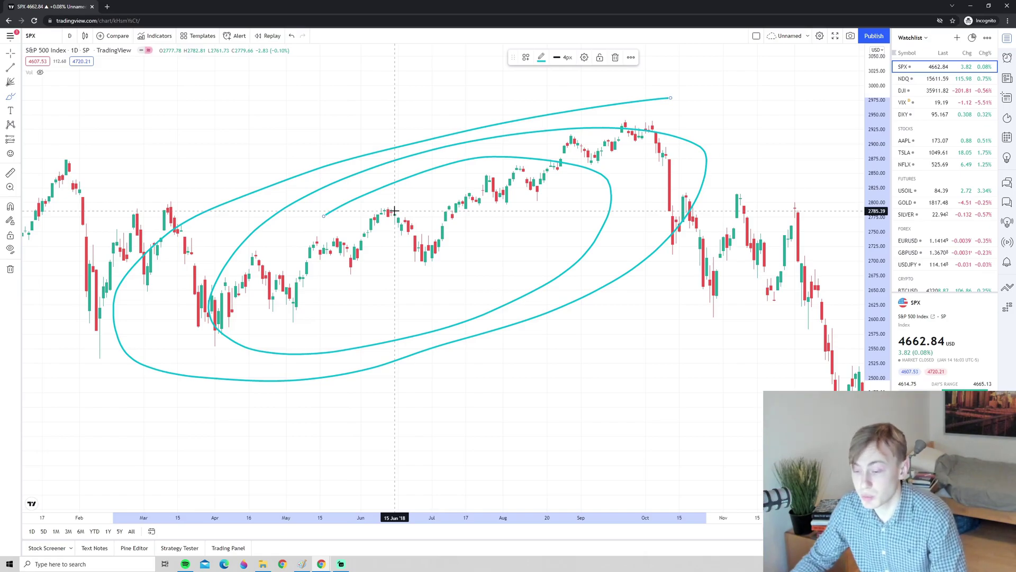
pyautogui.hotkey('ctrl', 'z')
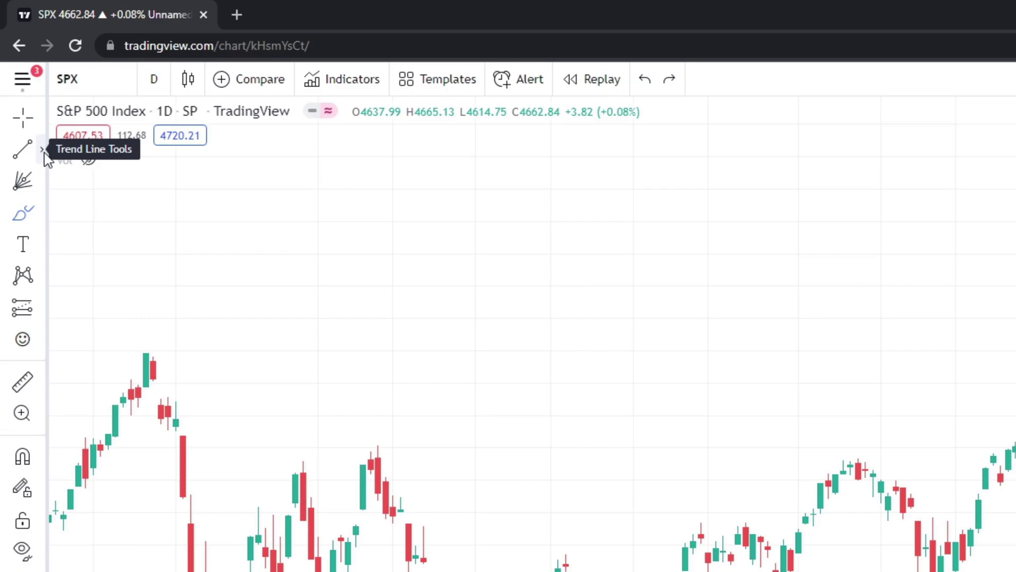
# Step: Draw a rising trend line below the price from 7 Mar 2018 at about 2483 to 6 Nov 2018 at about 2853
pyautogui.click(43, 151)
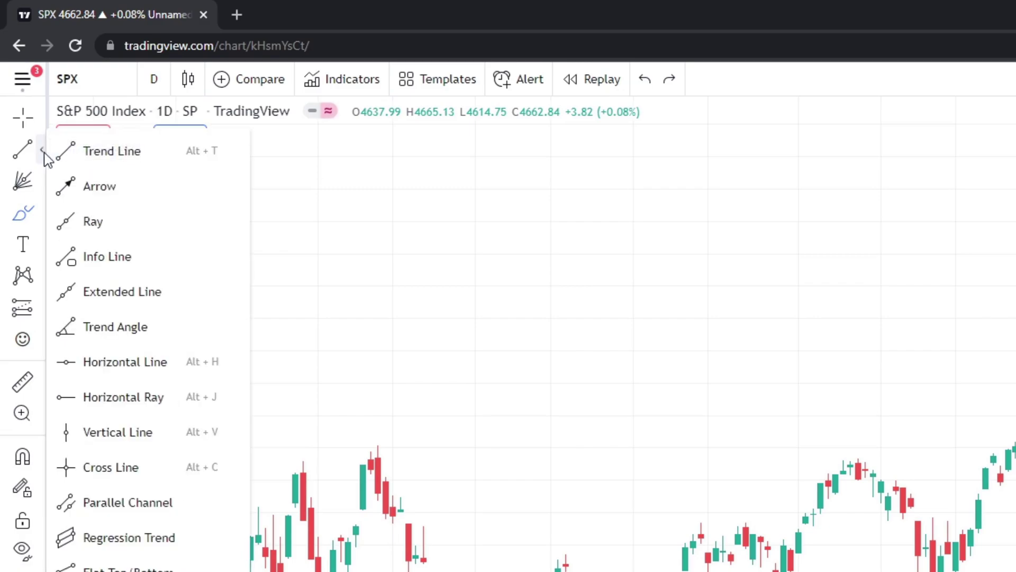
pyautogui.click(113, 154)
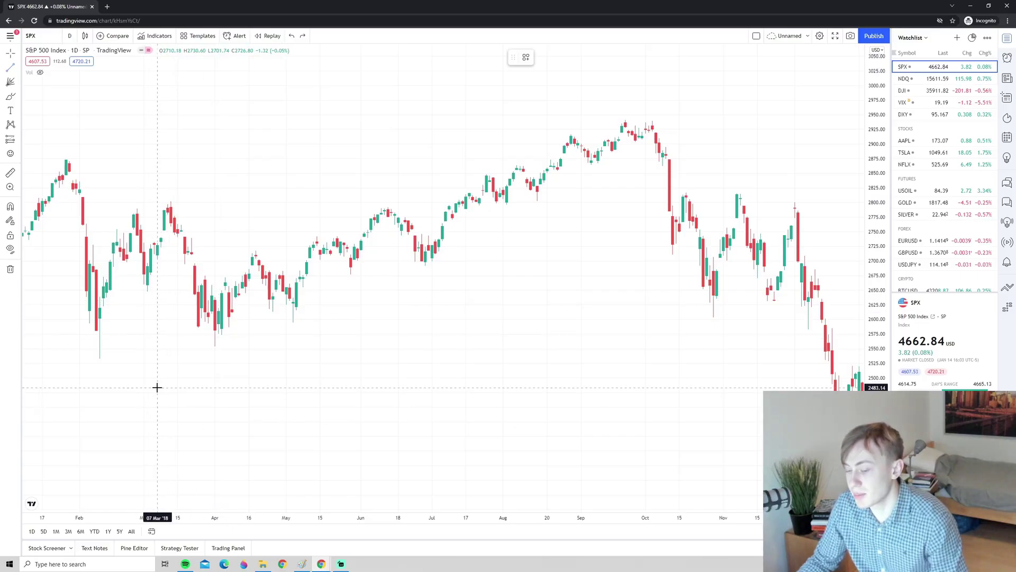
pyautogui.click(157, 388)
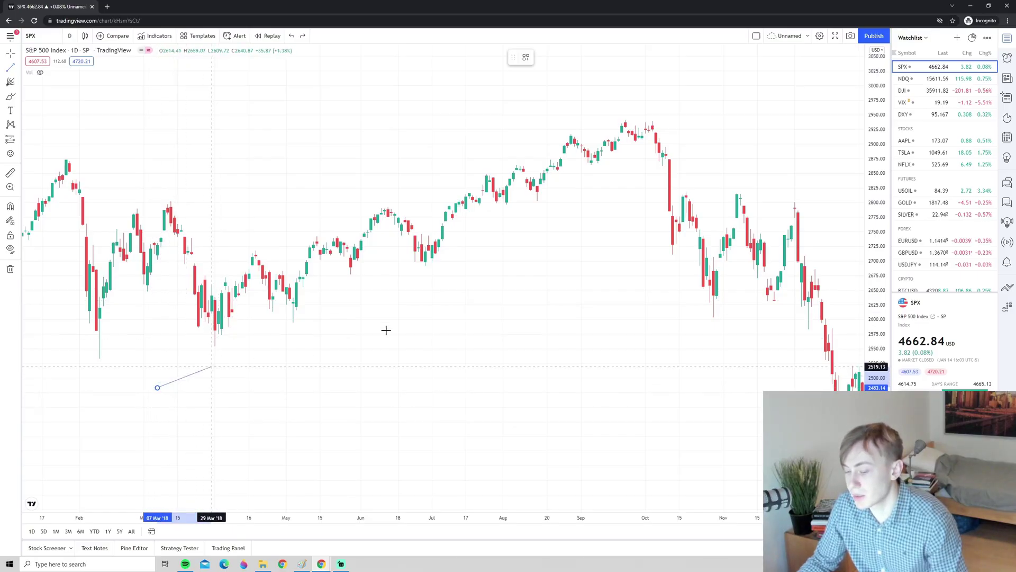
pyautogui.click(734, 171)
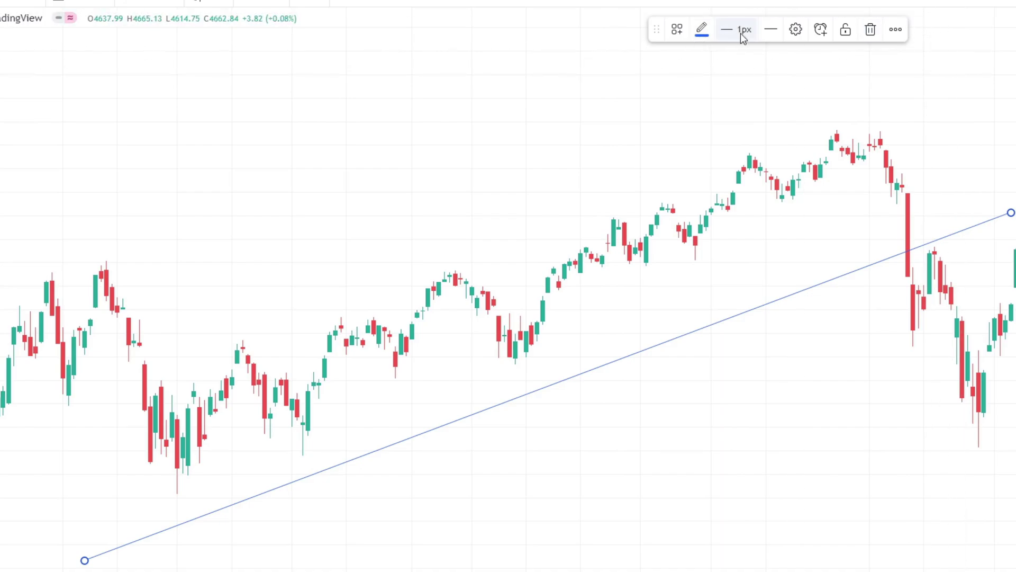
# Step: Set the trend line's color to orange and its width to 3px, and delete the line from the chart
pyautogui.click(702, 29)
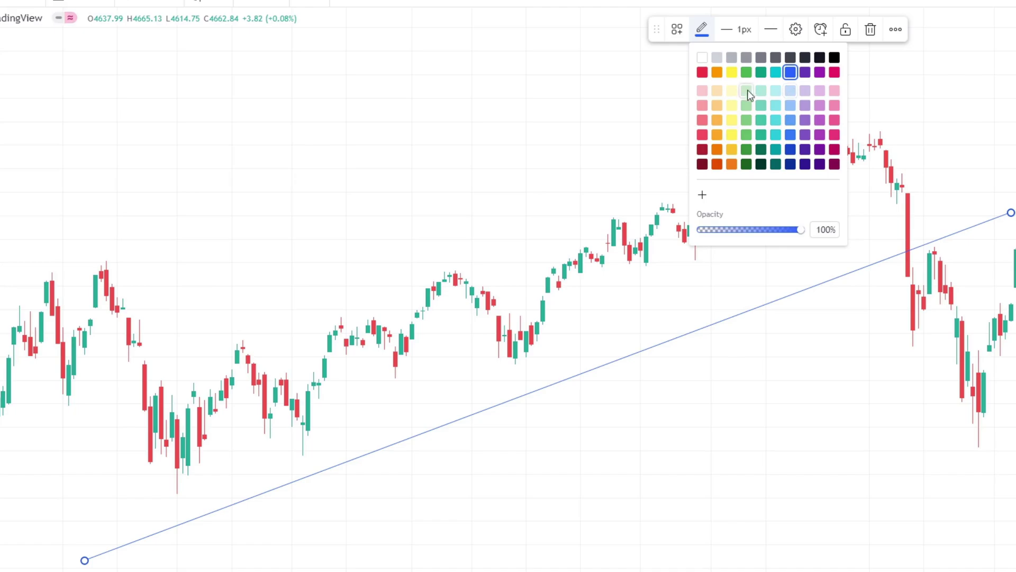
pyautogui.click(722, 76)
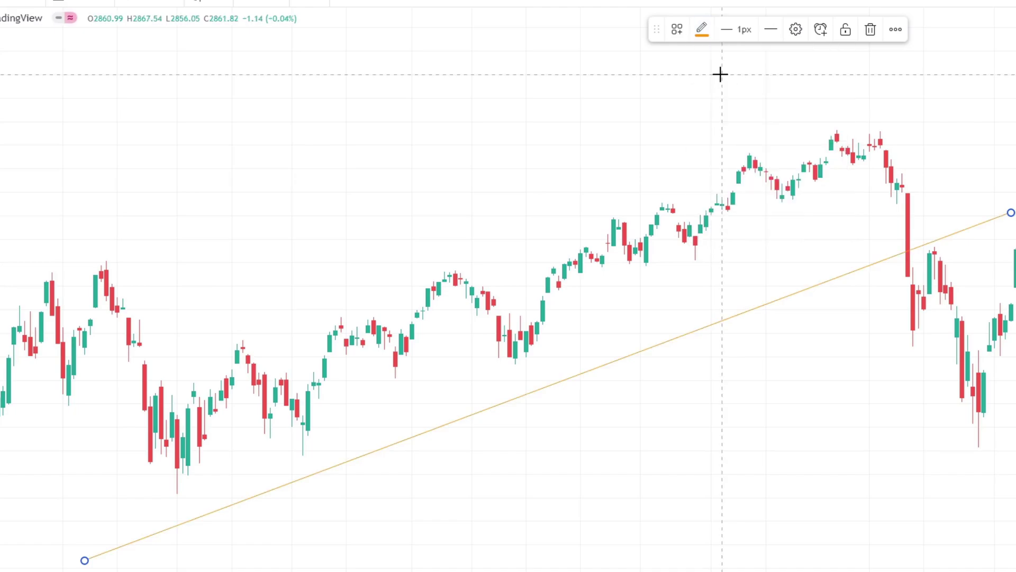
pyautogui.click(736, 36)
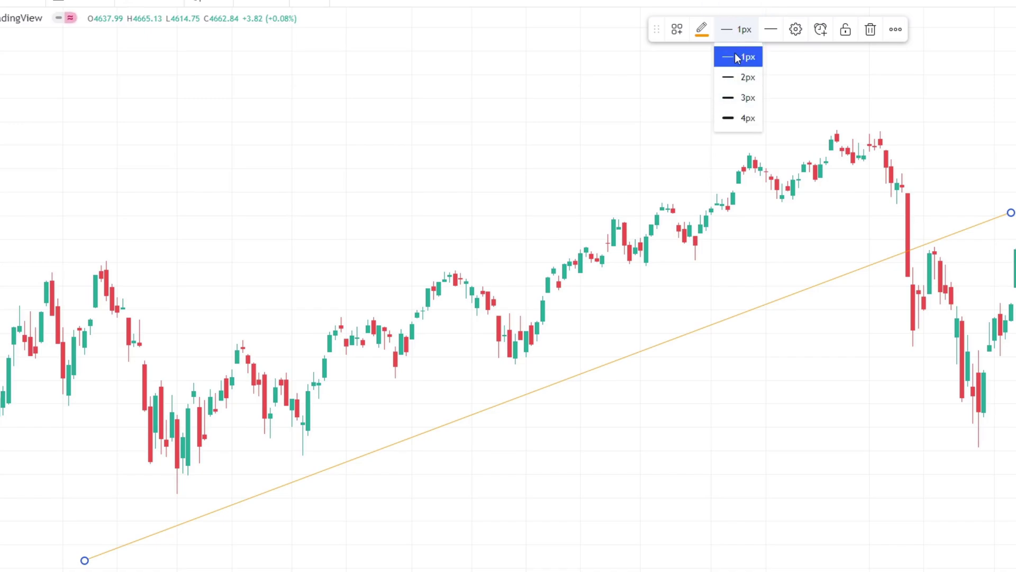
pyautogui.click(735, 99)
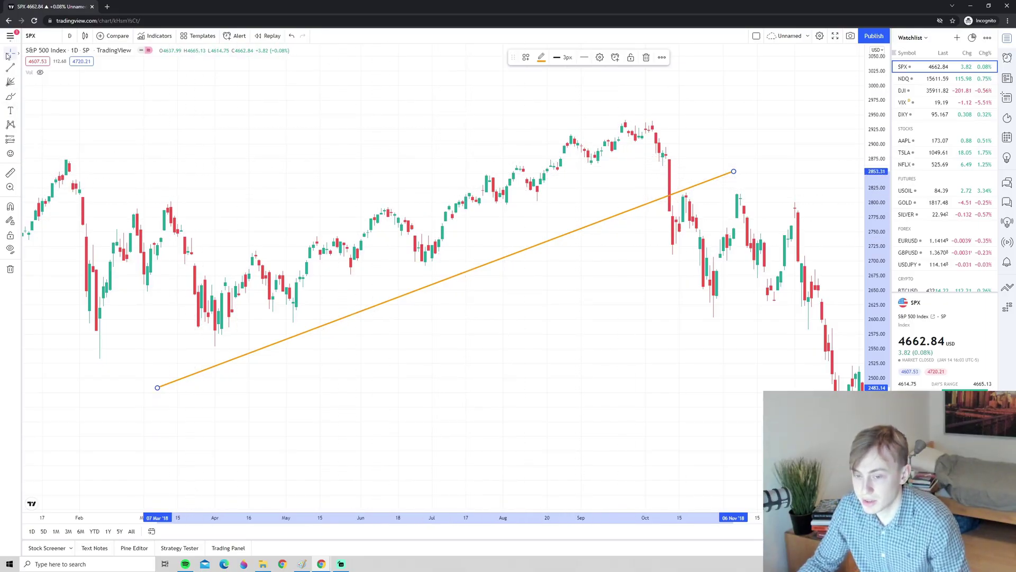
pyautogui.press('Delete')
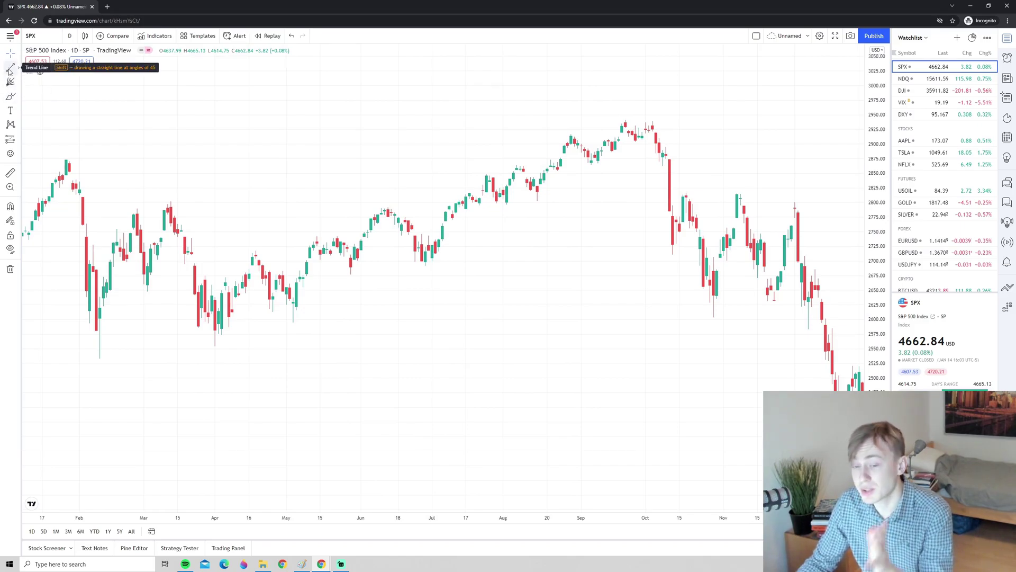
# Step: Use the Brush to mark the uptrend and circle its swing lows between late March and August 2018
pyautogui.click(11, 97)
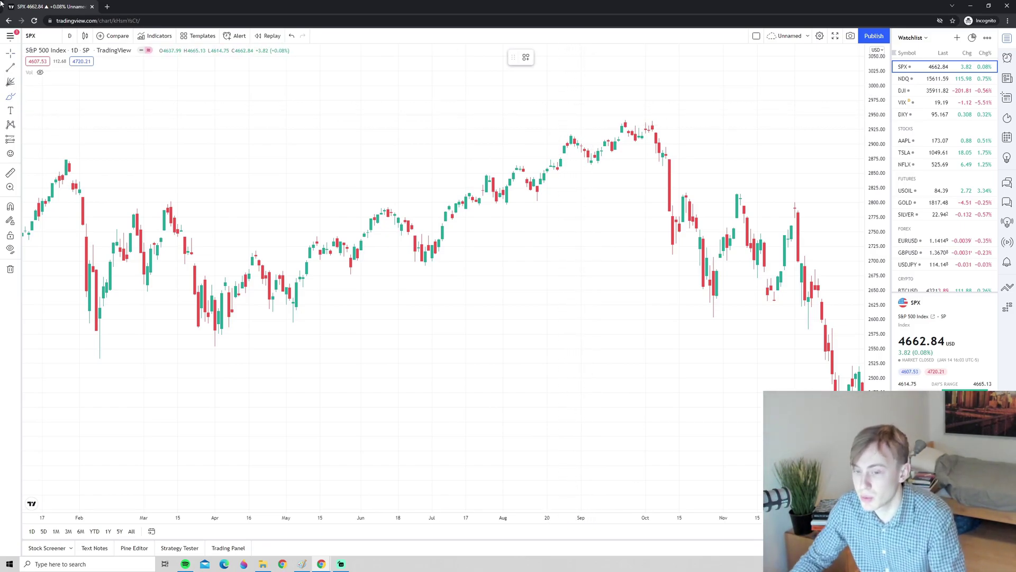
pyautogui.moveTo(643, 111)
pyautogui.mouseDown()
pyautogui.moveTo(170, 248)
pyautogui.moveTo(295, 356)
pyautogui.moveTo(593, 217)
pyautogui.moveTo(470, 122)
pyautogui.moveTo(219, 246)
pyautogui.mouseUp()
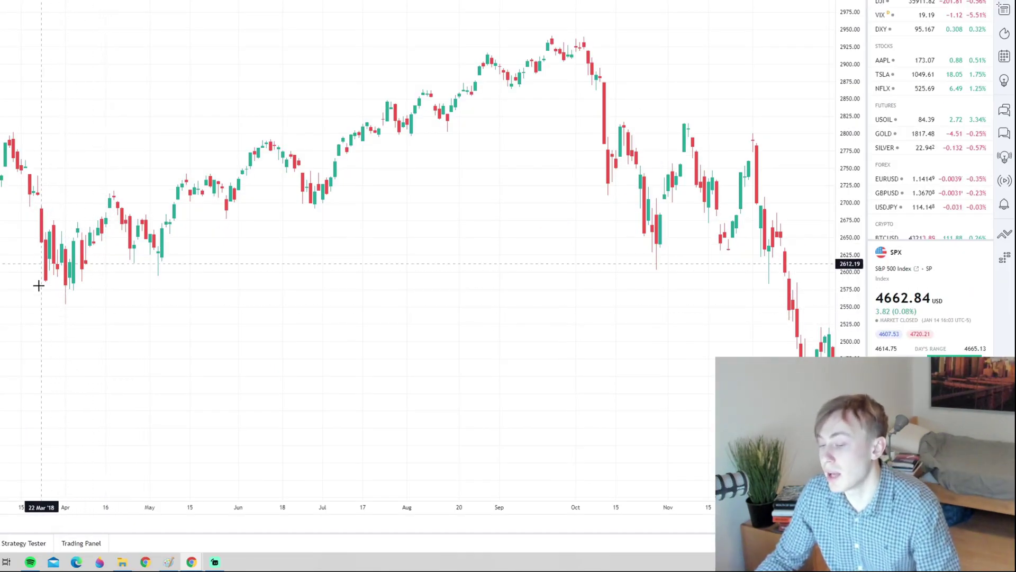
pyautogui.moveTo(90, 278)
pyautogui.mouseDown()
pyautogui.moveTo(39, 295)
pyautogui.moveTo(53, 295)
pyautogui.mouseUp()
pyautogui.moveTo(189, 243); pyautogui.dragTo(208, 219)
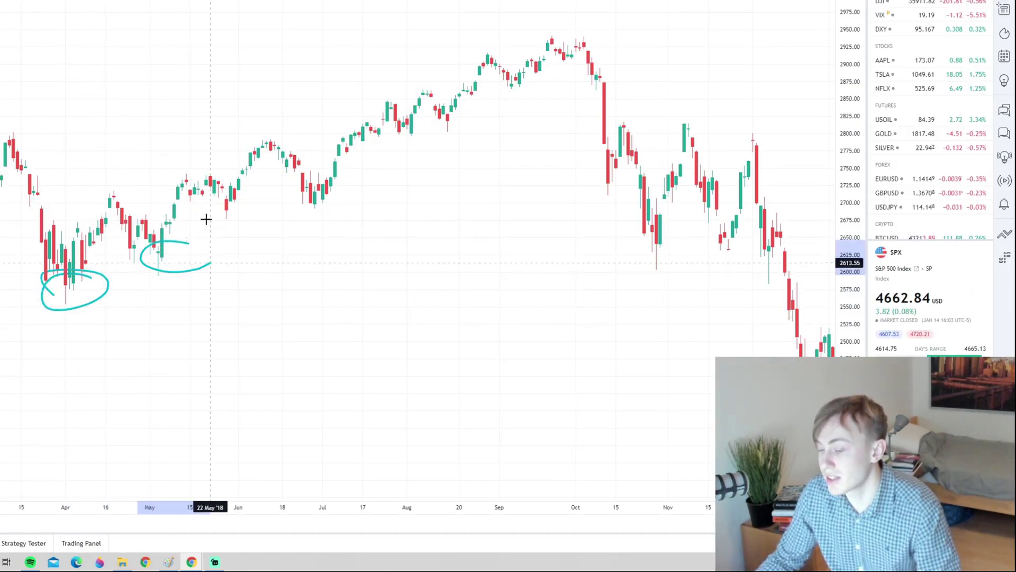
pyautogui.moveTo(346, 175); pyautogui.dragTo(380, 162)
pyautogui.moveTo(443, 108); pyautogui.dragTo(511, 129)
pyautogui.moveTo(488, 93); pyautogui.dragTo(483, 93)
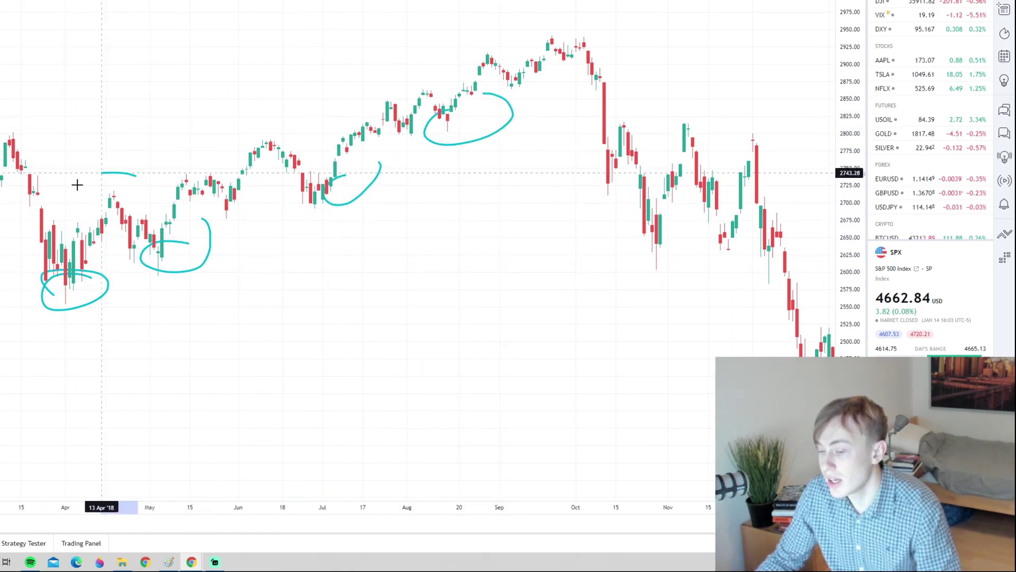
# Step: Circle the uptrend's successive swing highs from April to early September 2018 with the Brush
pyautogui.moveTo(80, 182)
pyautogui.mouseDown()
pyautogui.moveTo(91, 196)
pyautogui.moveTo(192, 159)
pyautogui.moveTo(209, 164)
pyautogui.mouseUp()
pyautogui.moveTo(273, 136)
pyautogui.mouseDown()
pyautogui.moveTo(286, 139)
pyautogui.moveTo(279, 130)
pyautogui.mouseUp()
pyautogui.moveTo(402, 95); pyautogui.dragTo(427, 79)
pyautogui.moveTo(509, 52); pyautogui.dragTo(520, 38)
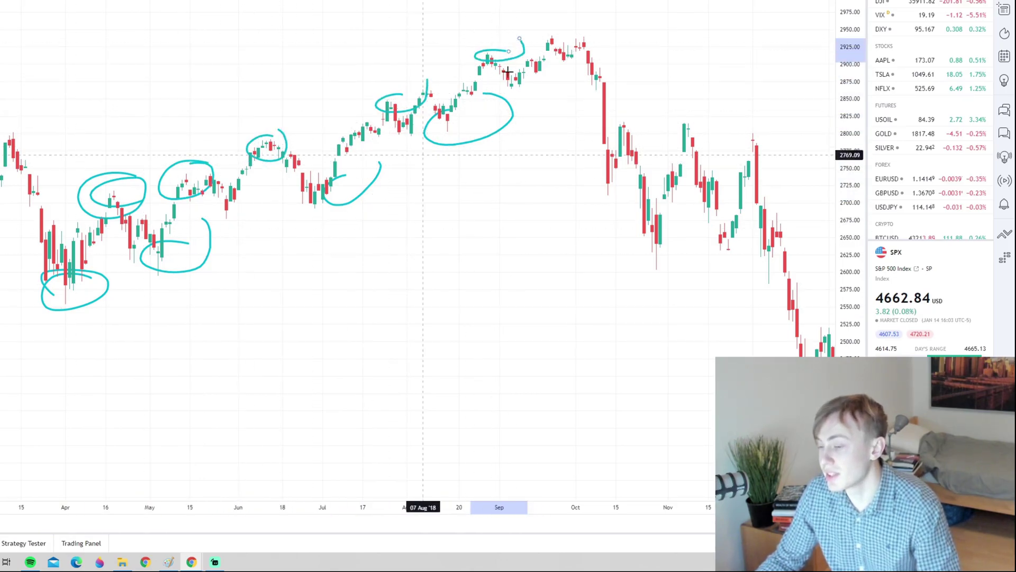
# Step: Undo all the brush circles around the swing highs and lows
pyautogui.hotkey('ctrl', 'z')
pyautogui.hotkey('ctrl', 'z')
pyautogui.hotkey('ctrl', 'z')
pyautogui.hotkey('ctrl', 'z')
pyautogui.hotkey('ctrl', 'z')
pyautogui.hotkey('ctrl', 'z')
pyautogui.hotkey('ctrl', 'z')
pyautogui.hotkey('ctrl', 'z')
pyautogui.hotkey('ctrl', 'z')
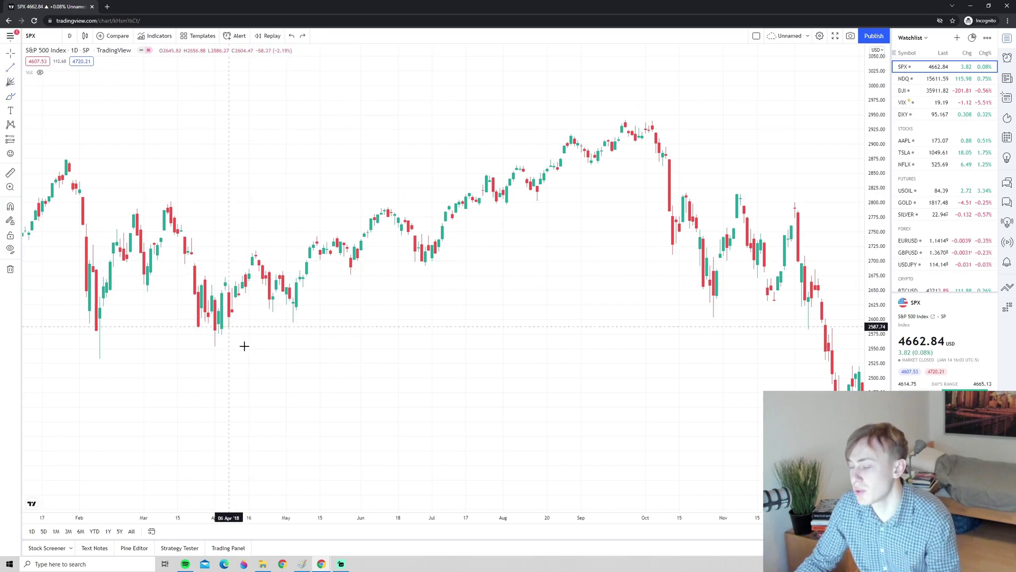
# Step: Draw a trend line under the swing lows from 29 Mar 2018 at about 2554 to 19 Oct 2018 at about 2871
pyautogui.click(203, 352)
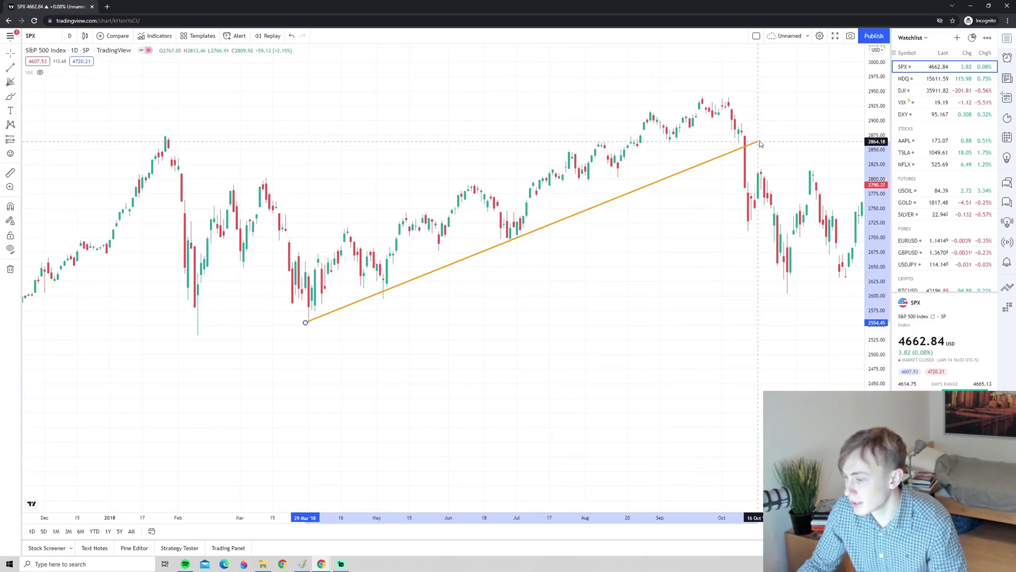
pyautogui.click(767, 138)
# Step: Circle the three swing lows that touch the trend line with the Brush and remove the circles
pyautogui.click(11, 96)
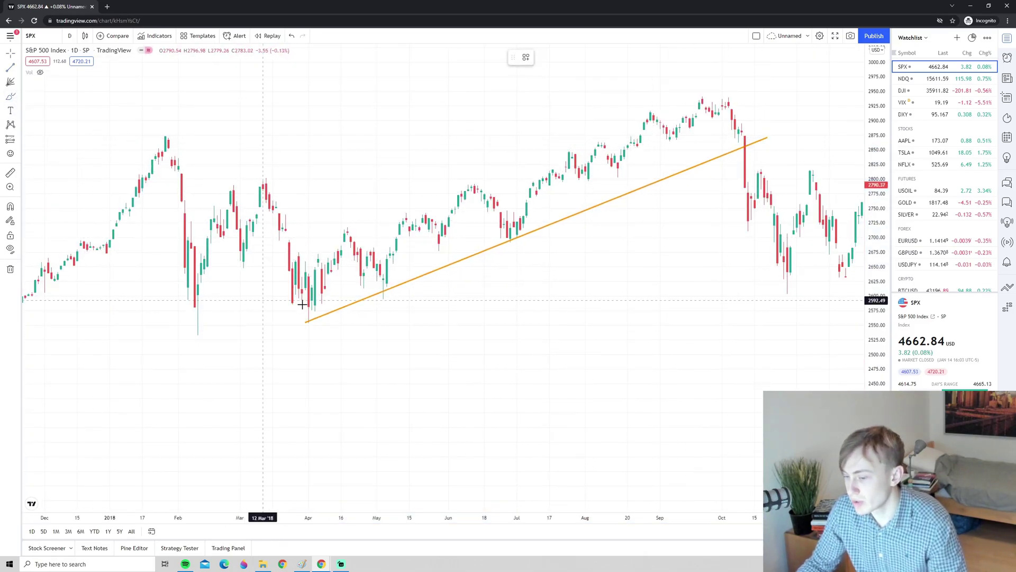
pyautogui.moveTo(317, 293)
pyautogui.mouseDown()
pyautogui.moveTo(286, 333)
pyautogui.moveTo(312, 297)
pyautogui.mouseUp()
pyautogui.moveTo(389, 265)
pyautogui.mouseDown()
pyautogui.moveTo(356, 284)
pyautogui.moveTo(392, 267)
pyautogui.mouseUp()
pyautogui.moveTo(534, 215)
pyautogui.mouseDown()
pyautogui.moveTo(510, 220)
pyautogui.moveTo(536, 211)
pyautogui.mouseUp()
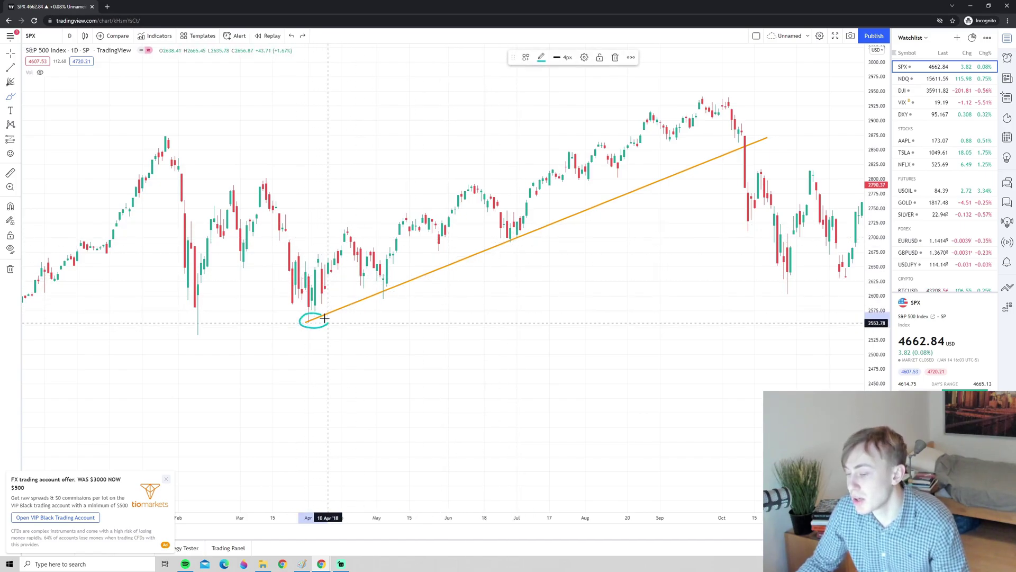
pyautogui.moveTo(390, 291)
pyautogui.mouseDown()
pyautogui.moveTo(371, 294)
pyautogui.moveTo(472, 295)
pyautogui.moveTo(467, 307)
pyautogui.mouseUp()
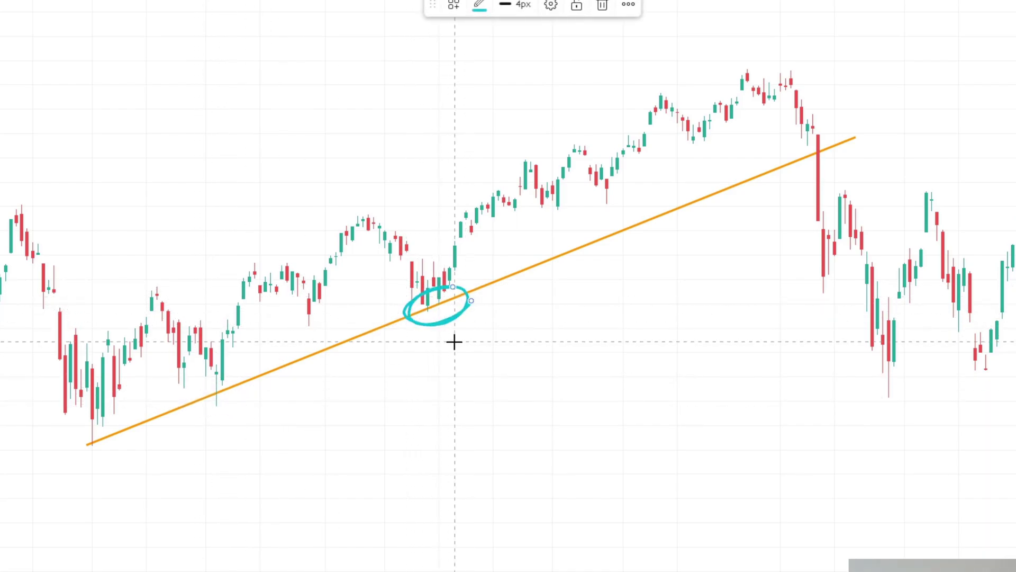
pyautogui.press('Delete')
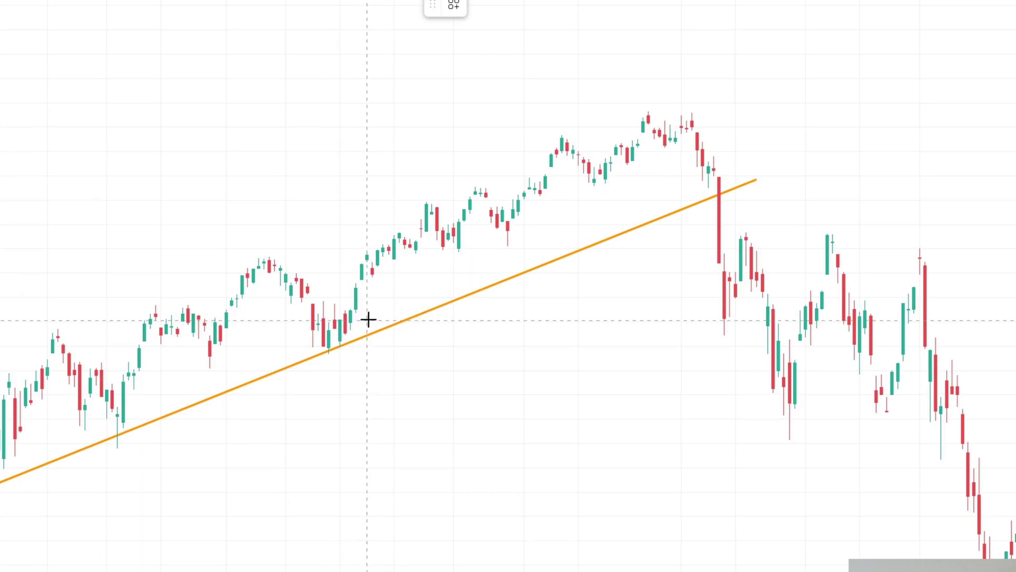
# Step: Loop the Brush around the price action along the middle section of the trend line
pyautogui.moveTo(481, 244)
pyautogui.mouseDown()
pyautogui.moveTo(540, 236)
pyautogui.moveTo(360, 411)
pyautogui.mouseUp()
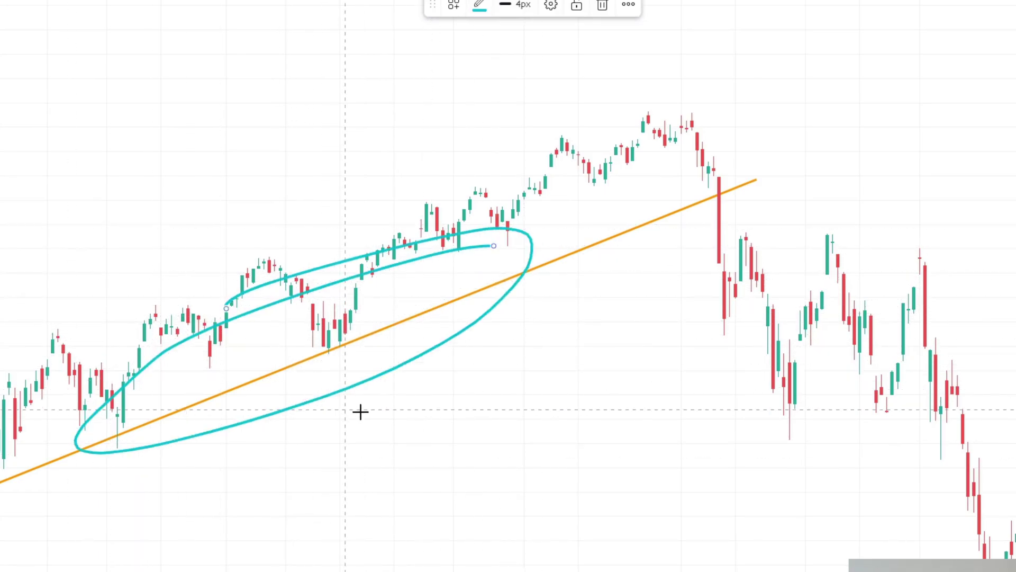
pyautogui.moveTo(428, 323)
pyautogui.mouseDown()
pyautogui.moveTo(326, 357)
pyautogui.moveTo(408, 334)
pyautogui.moveTo(399, 348)
pyautogui.mouseUp()
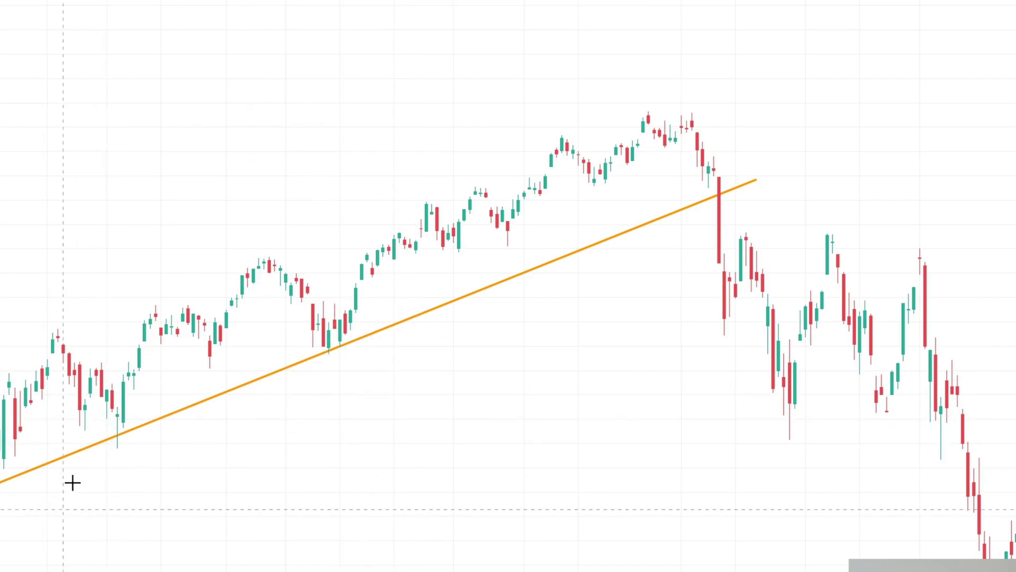
# Step: Circle the first two touches of the trend line, and mark the line and the price above it just after the third low
pyautogui.moveTo(21, 468); pyautogui.dragTo(16, 461)
pyautogui.moveTo(174, 419)
pyautogui.mouseDown()
pyautogui.moveTo(127, 416)
pyautogui.moveTo(170, 413)
pyautogui.mouseUp()
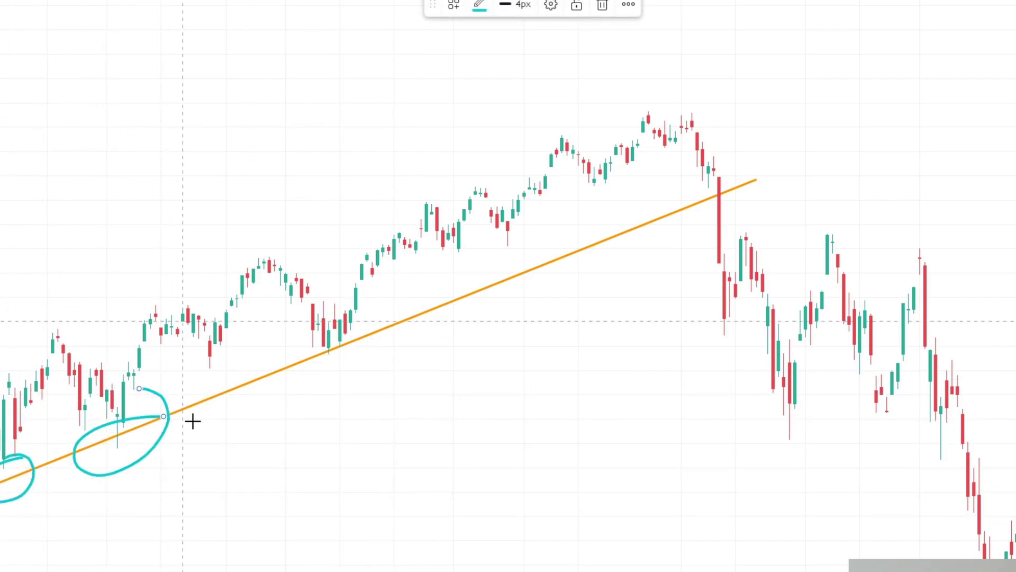
pyautogui.moveTo(374, 315)
pyautogui.mouseDown()
pyautogui.moveTo(372, 344)
pyautogui.moveTo(391, 324)
pyautogui.mouseUp()
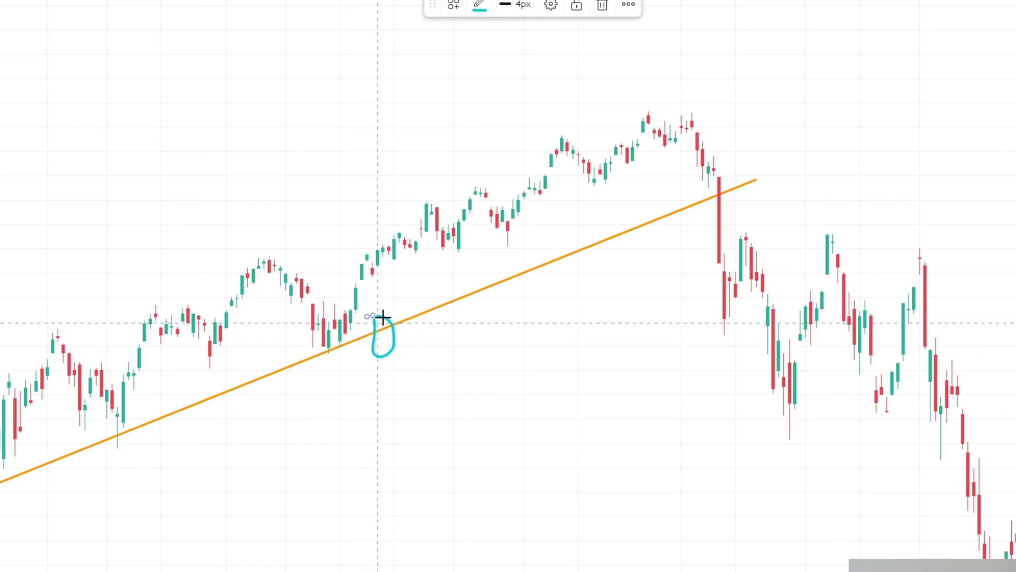
pyautogui.moveTo(385, 265); pyautogui.dragTo(396, 239)
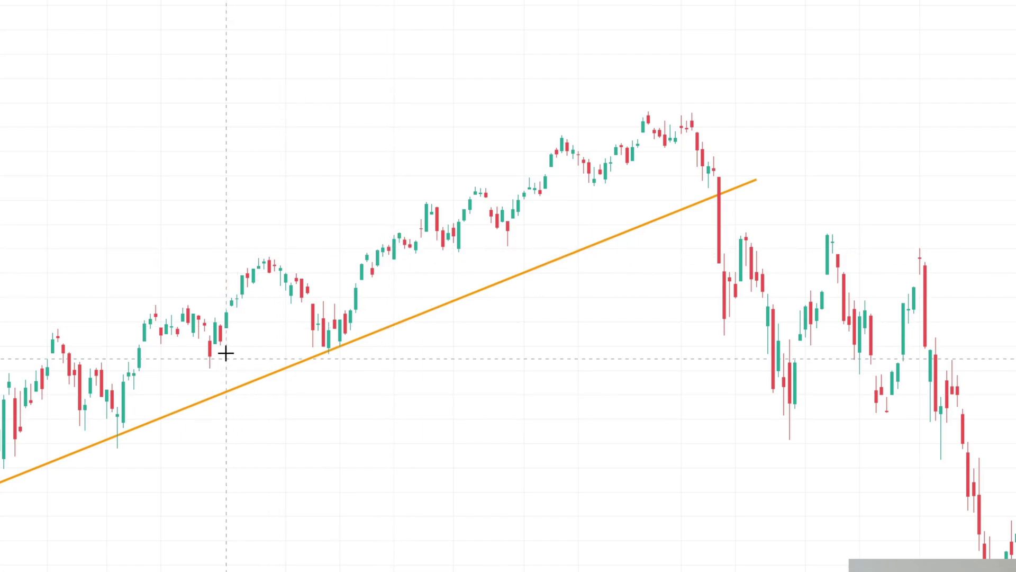
# Step: Circle the late-May low above the trend line, a spot on the line and the area beneath it, and delete the last loop
pyautogui.moveTo(224, 351)
pyautogui.mouseDown()
pyautogui.moveTo(199, 351)
pyautogui.moveTo(220, 336)
pyautogui.moveTo(197, 363)
pyautogui.moveTo(218, 342)
pyautogui.mouseUp()
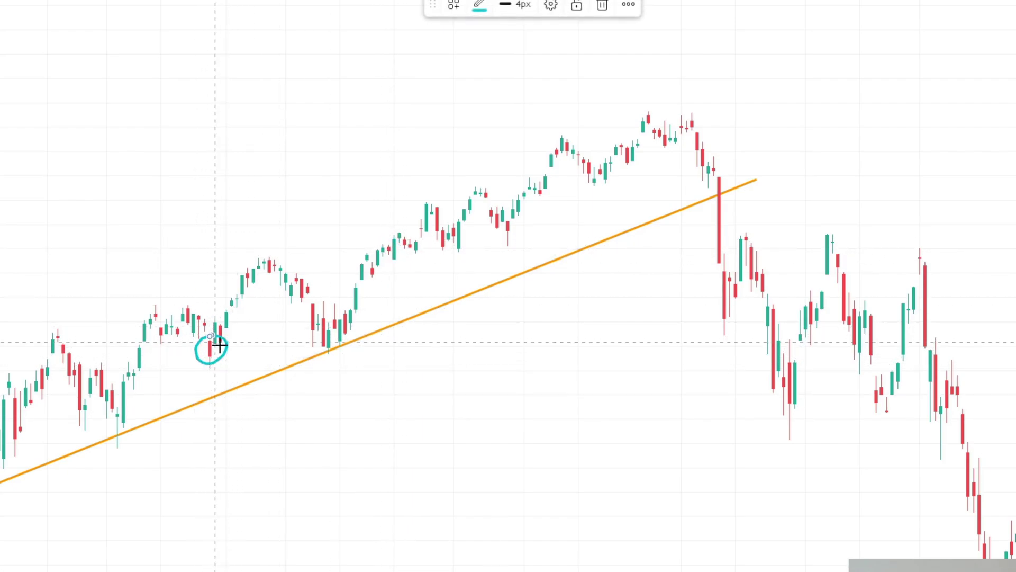
pyautogui.moveTo(381, 320); pyautogui.dragTo(403, 324)
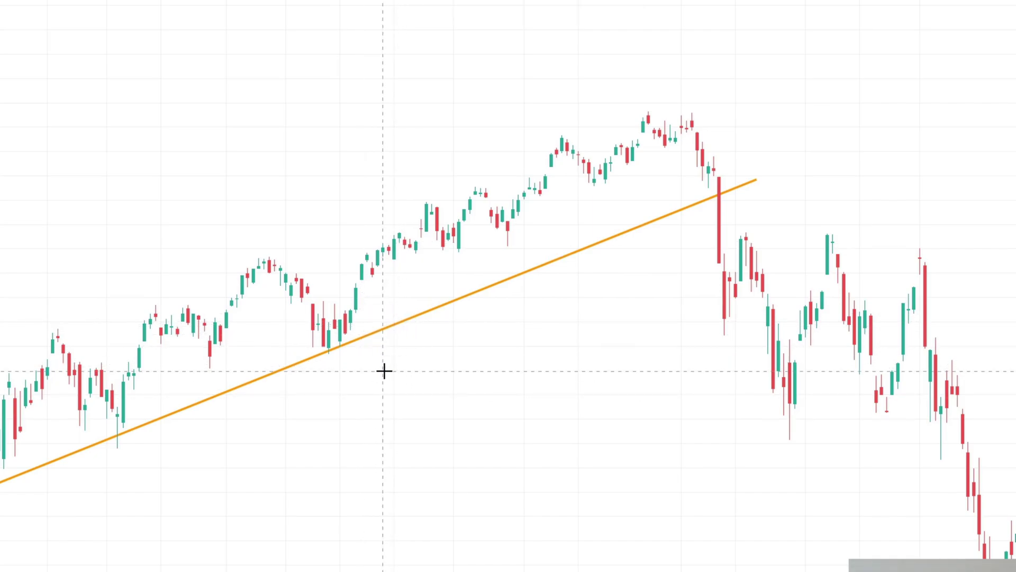
pyautogui.moveTo(472, 333)
pyautogui.mouseDown()
pyautogui.moveTo(311, 413)
pyautogui.moveTo(308, 382)
pyautogui.mouseUp()
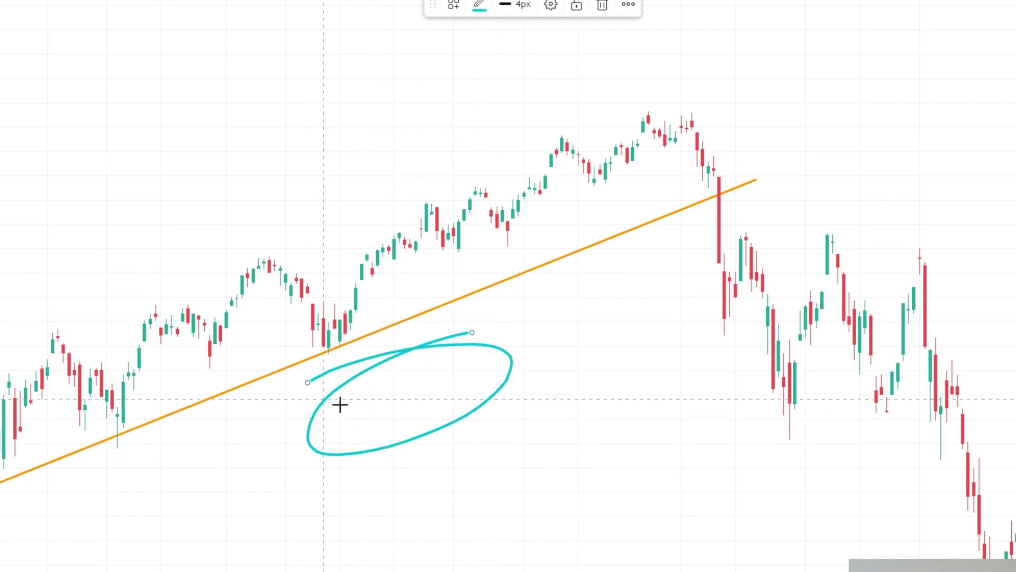
pyautogui.press('Delete')
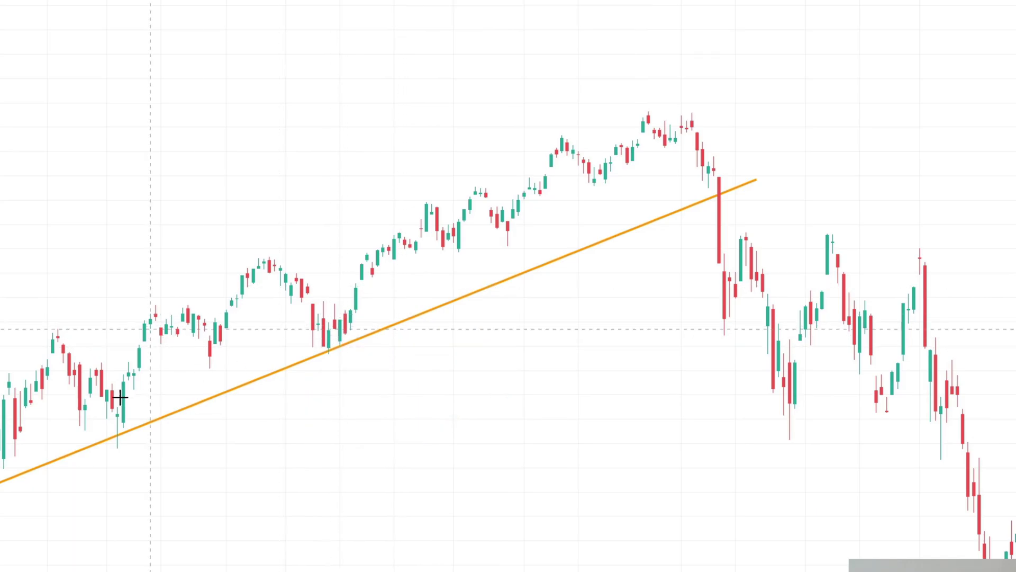
# Step: Circle the three lows resting on the trend line once more with the Brush and undo the circles
pyautogui.moveTo(28, 445)
pyautogui.mouseDown()
pyautogui.moveTo(0, 483)
pyautogui.moveTo(0, 456)
pyautogui.mouseUp()
pyautogui.moveTo(262, 400); pyautogui.dragTo(397, 334)
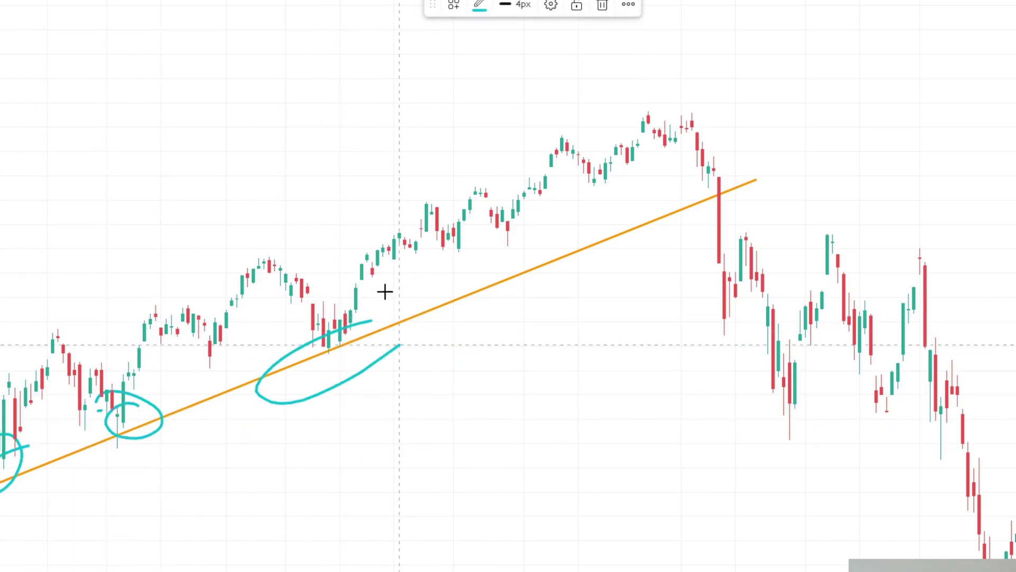
pyautogui.hotkey('ctrl', 'z')
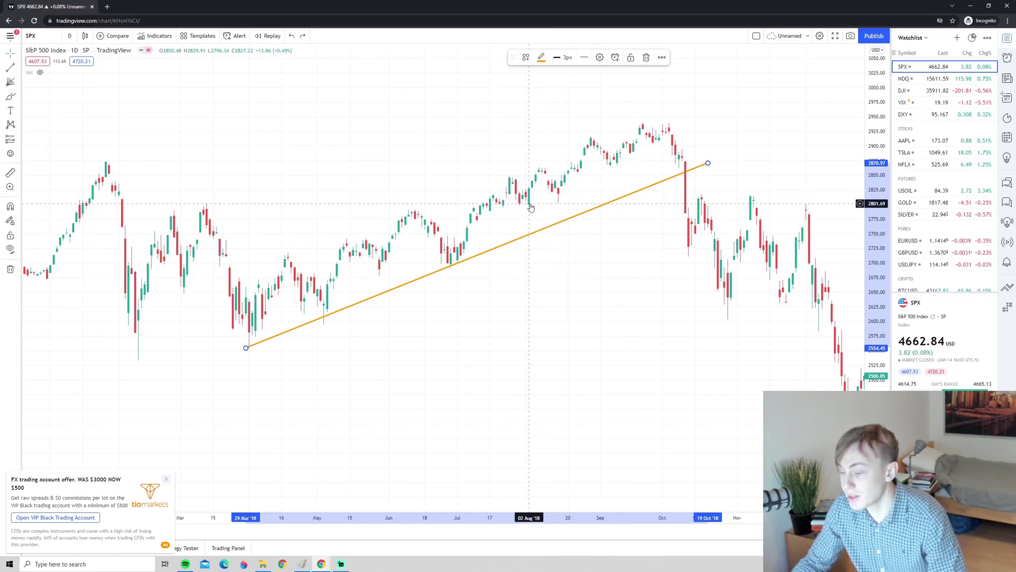
# Step: Duplicate the trend line and move the copy up onto the swing highs, parallel to the original, to form a channel
pyautogui.hotkey('ctrl', 'c')
pyautogui.hotkey('ctrl', 'v')
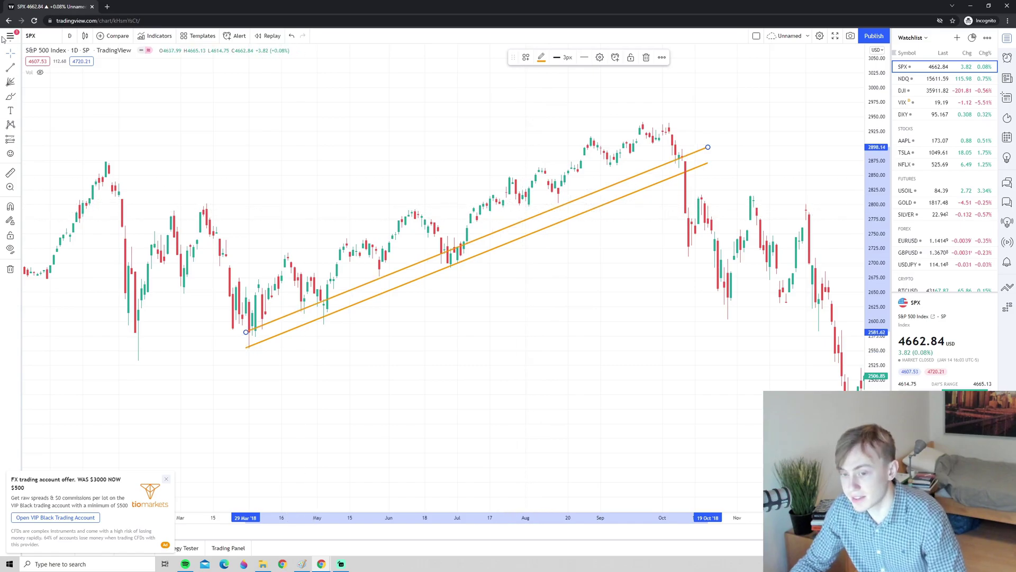
pyautogui.click(11, 53)
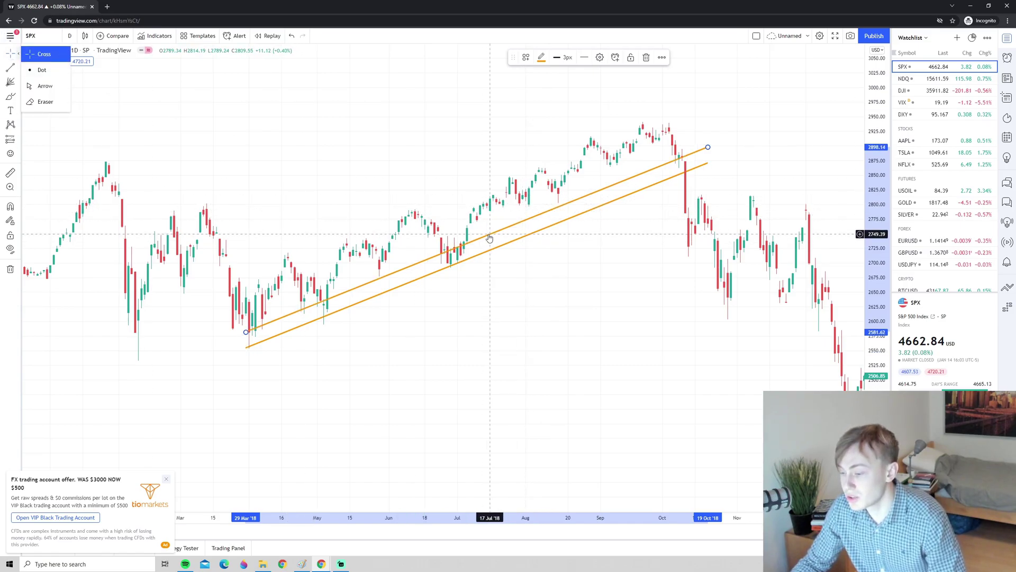
pyautogui.moveTo(489, 238)
pyautogui.mouseDown()
pyautogui.moveTo(494, 220)
pyautogui.moveTo(476, 173)
pyautogui.moveTo(507, 227)
pyautogui.moveTo(487, 181)
pyautogui.mouseUp()
# Step: Circle the swing highs touching the upper channel line with the Brush and undo the circles
pyautogui.click(10, 98)
pyautogui.moveTo(293, 243)
pyautogui.mouseDown()
pyautogui.moveTo(270, 256)
pyautogui.moveTo(297, 239)
pyautogui.mouseUp()
pyautogui.moveTo(360, 227)
pyautogui.mouseDown()
pyautogui.moveTo(356, 212)
pyautogui.moveTo(420, 200)
pyautogui.mouseUp()
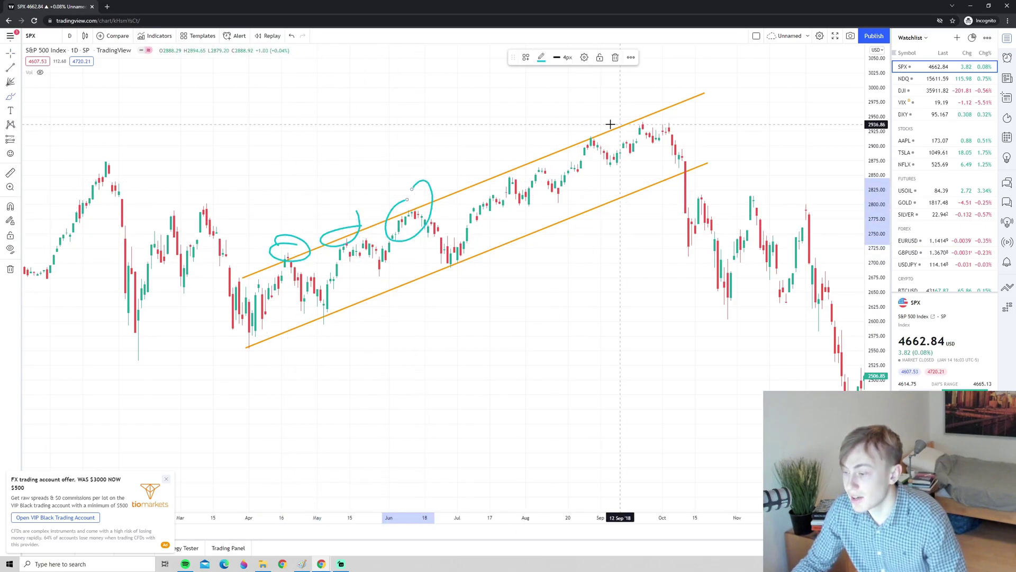
pyautogui.moveTo(609, 125); pyautogui.dragTo(645, 112)
pyautogui.hotkey('ctrl', 'z')
pyautogui.hotkey('ctrl', 'z')
pyautogui.hotkey('ctrl', 'z')
pyautogui.hotkey('ctrl', 'z')
pyautogui.hotkey('ctrl', 'z')
pyautogui.hotkey('ctrl', 'z')
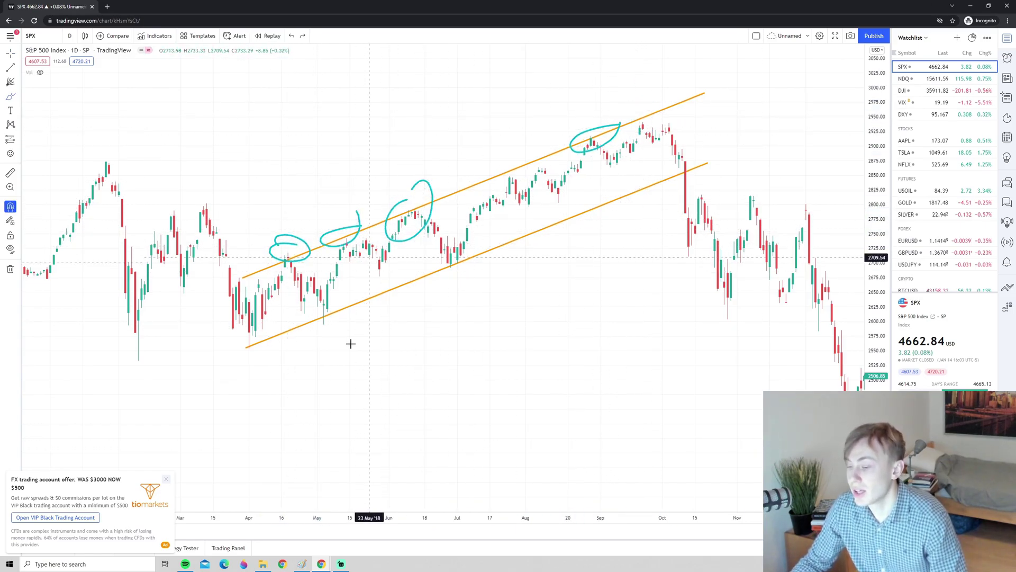
# Step: Trace the price run inside the channel and mark the October break below the lower line with the Brush, undoing the strokes
pyautogui.moveTo(261, 323)
pyautogui.mouseDown()
pyautogui.moveTo(382, 276)
pyautogui.moveTo(550, 164)
pyautogui.moveTo(617, 139)
pyautogui.mouseUp()
pyautogui.hotkey('ctrl', 'z')
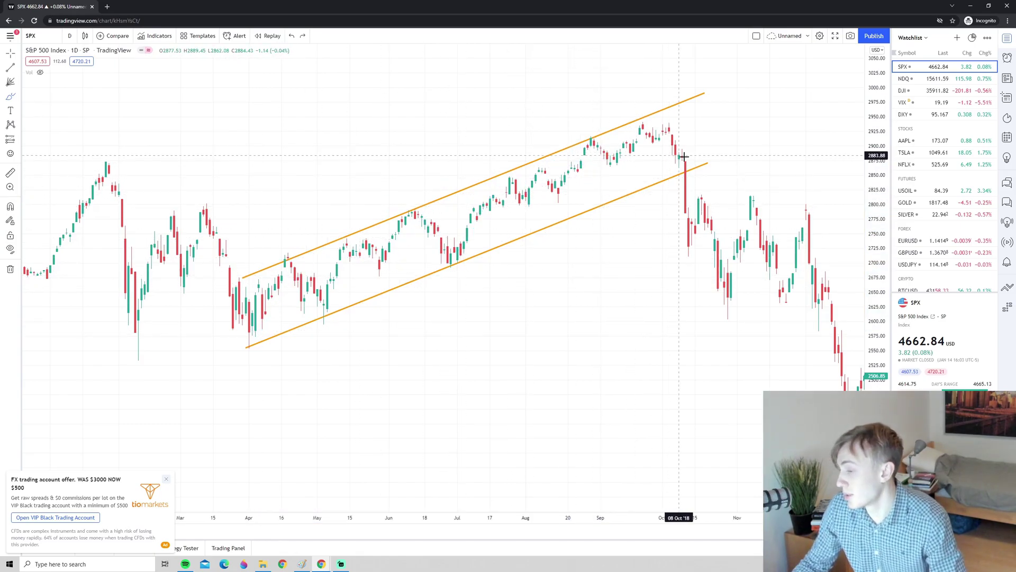
pyautogui.moveTo(690, 154)
pyautogui.mouseDown()
pyautogui.moveTo(675, 180)
pyautogui.moveTo(682, 214)
pyautogui.moveTo(697, 158)
pyautogui.moveTo(669, 159)
pyautogui.moveTo(688, 213)
pyautogui.moveTo(671, 170)
pyautogui.moveTo(700, 166)
pyautogui.moveTo(690, 154)
pyautogui.moveTo(661, 184)
pyautogui.mouseUp()
pyautogui.hotkey('ctrl', 'z')
pyautogui.hotkey('ctrl', 'z')
pyautogui.hotkey('ctrl', 'z')
pyautogui.moveTo(653, 114)
pyautogui.mouseDown()
pyautogui.moveTo(722, 206)
pyautogui.moveTo(783, 379)
pyautogui.mouseUp()
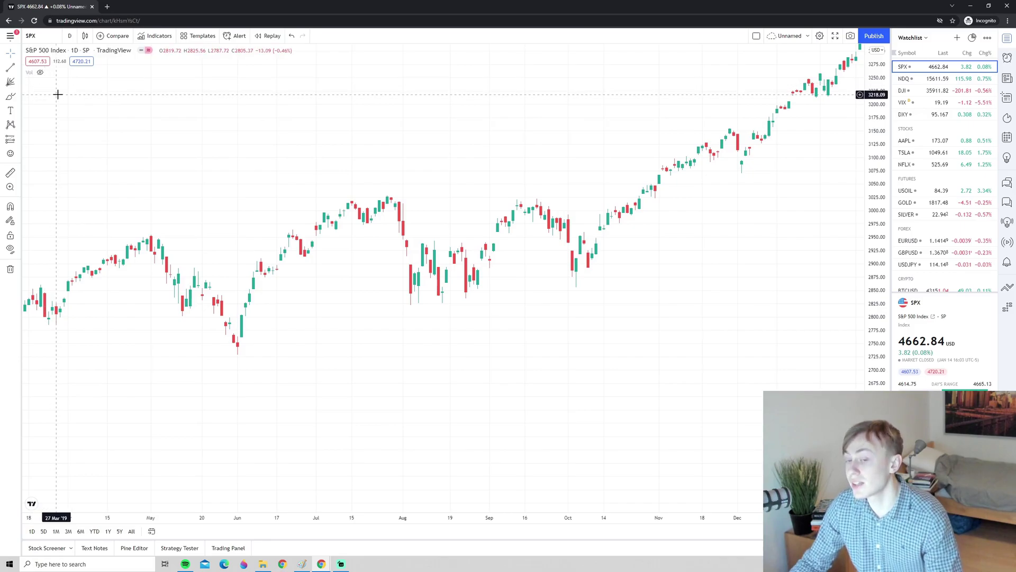
# Step: Place a horizontal line at about 3027.57 along the July 2019 highs
pyautogui.moveTo(32, 78)
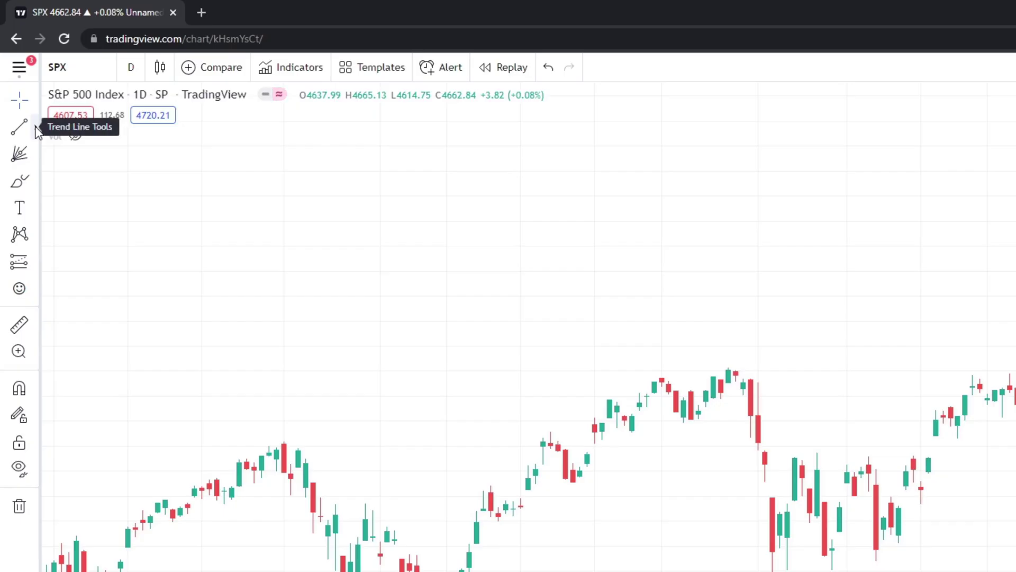
pyautogui.click(36, 129)
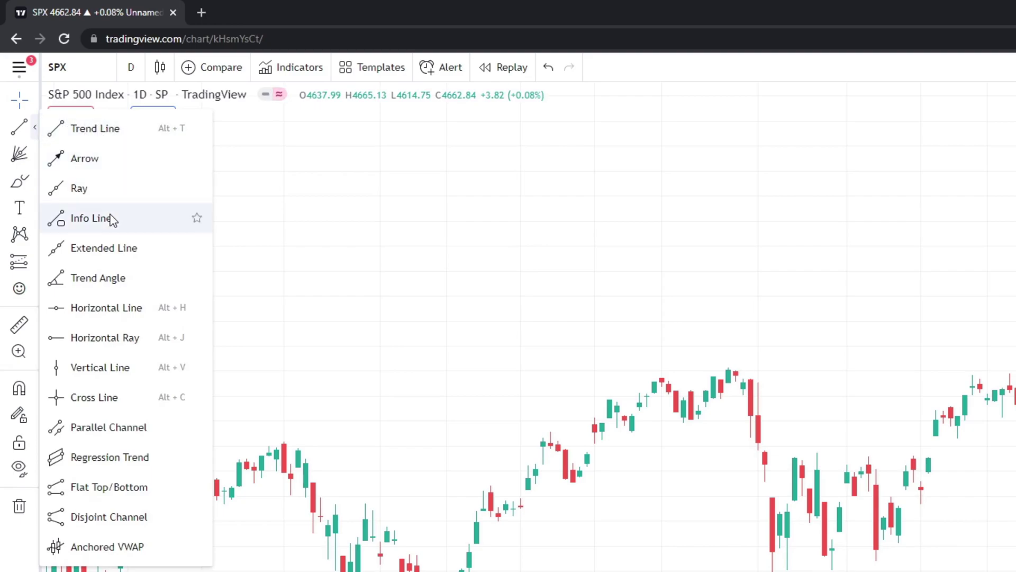
pyautogui.click(114, 308)
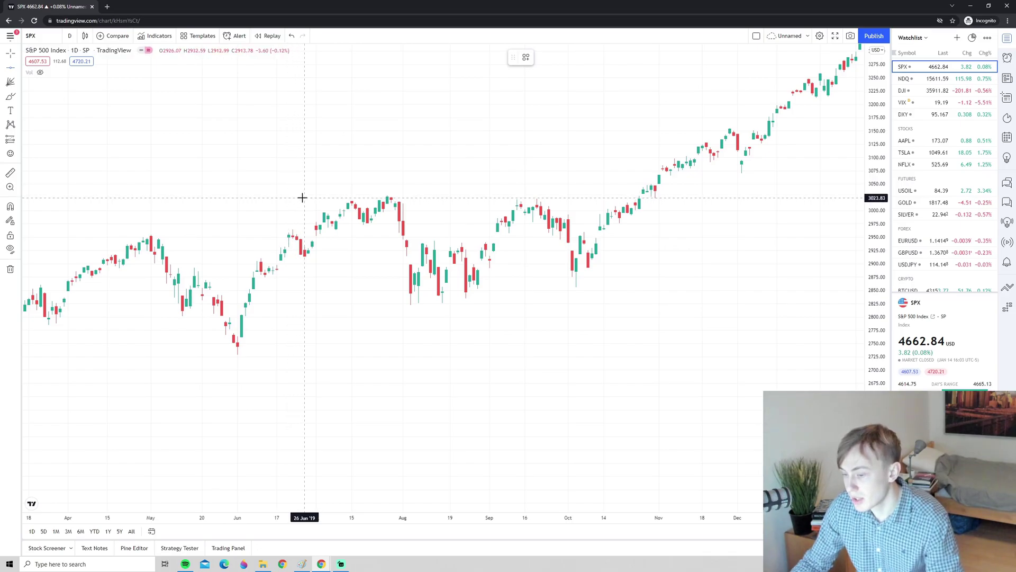
pyautogui.click(301, 197)
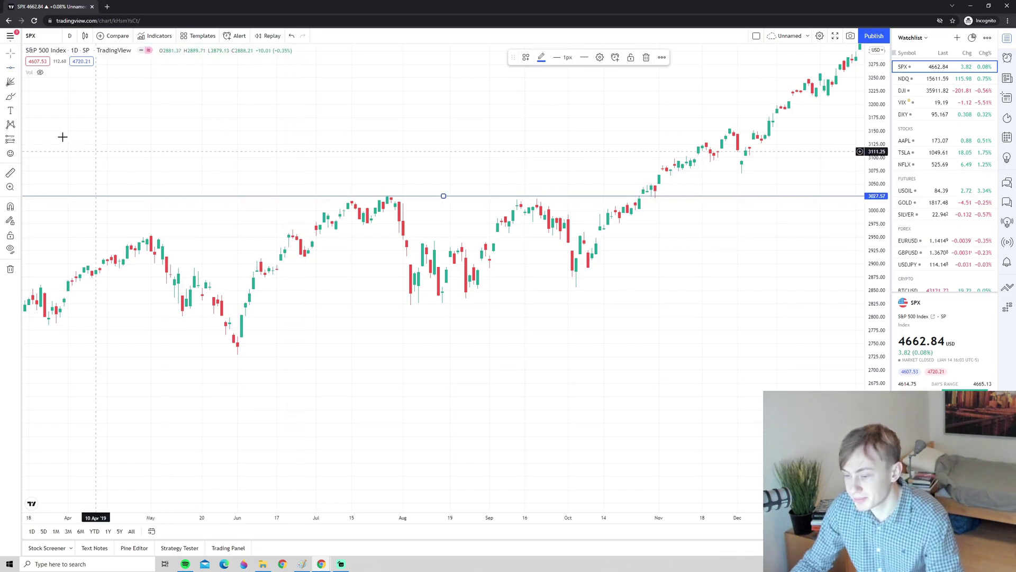
# Step: Circle the mid-July high and mark the late-July high at the horizontal line with the Brush, and undo the marks
pyautogui.click(18, 53)
pyautogui.click(11, 96)
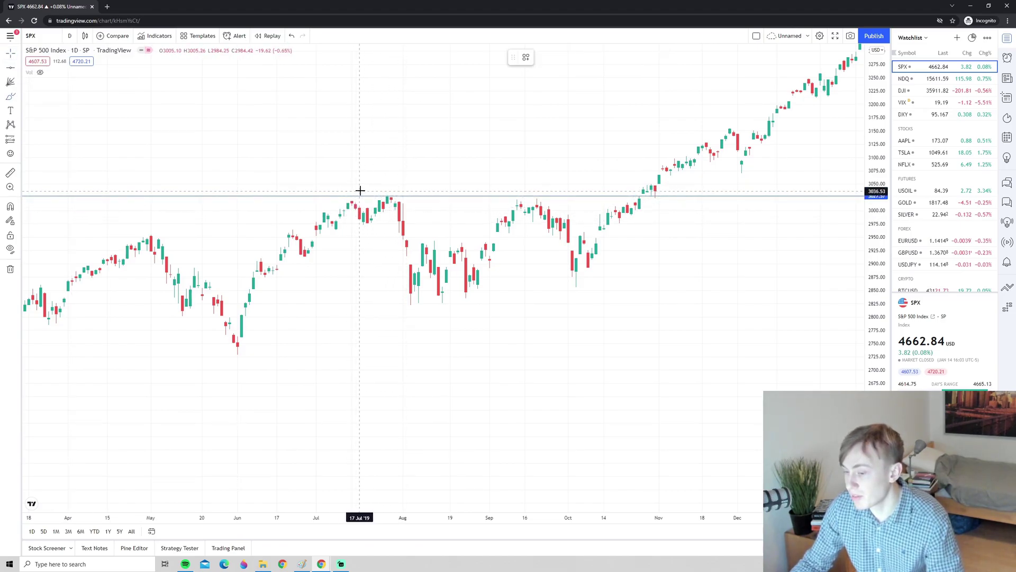
pyautogui.moveTo(360, 191)
pyautogui.mouseDown()
pyautogui.moveTo(341, 203)
pyautogui.moveTo(353, 188)
pyautogui.mouseUp()
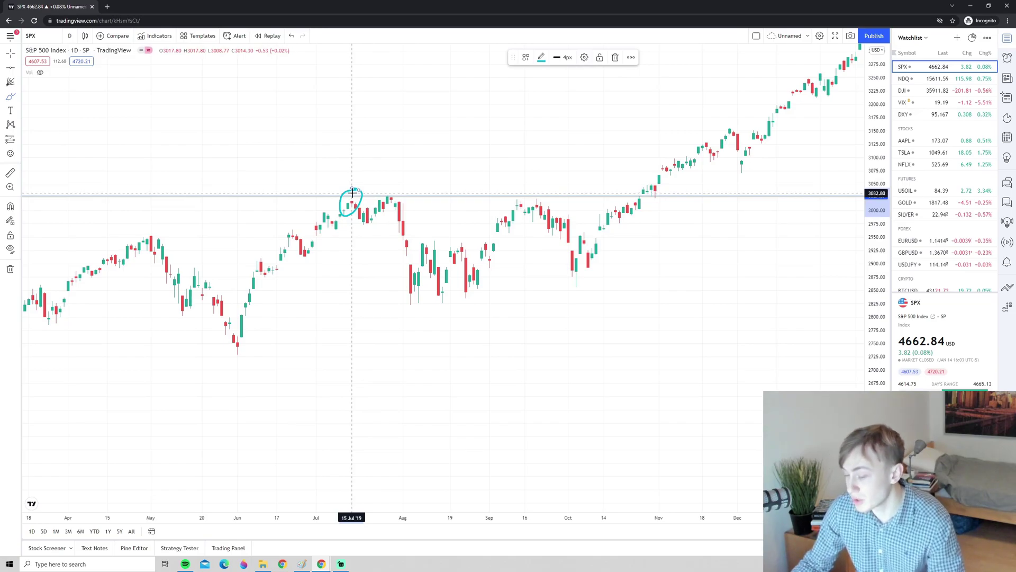
pyautogui.moveTo(402, 190)
pyautogui.mouseDown()
pyautogui.moveTo(382, 207)
pyautogui.moveTo(390, 193)
pyautogui.moveTo(342, 201)
pyautogui.moveTo(345, 194)
pyautogui.moveTo(494, 308)
pyautogui.moveTo(489, 250)
pyautogui.mouseUp()
pyautogui.hotkey('ctrl', 'z')
pyautogui.hotkey('ctrl', 'z')
# Step: Circle the September highs and the late-July high under the horizontal line with the Brush, undoing each mark
pyautogui.hotkey('ctrl', 'z')
pyautogui.hotkey('ctrl', 'z')
pyautogui.moveTo(453, 297)
pyautogui.mouseDown()
pyautogui.moveTo(533, 204)
pyautogui.moveTo(559, 204)
pyautogui.moveTo(559, 194)
pyautogui.moveTo(549, 201)
pyautogui.mouseUp()
pyautogui.hotkey('ctrl', 'z')
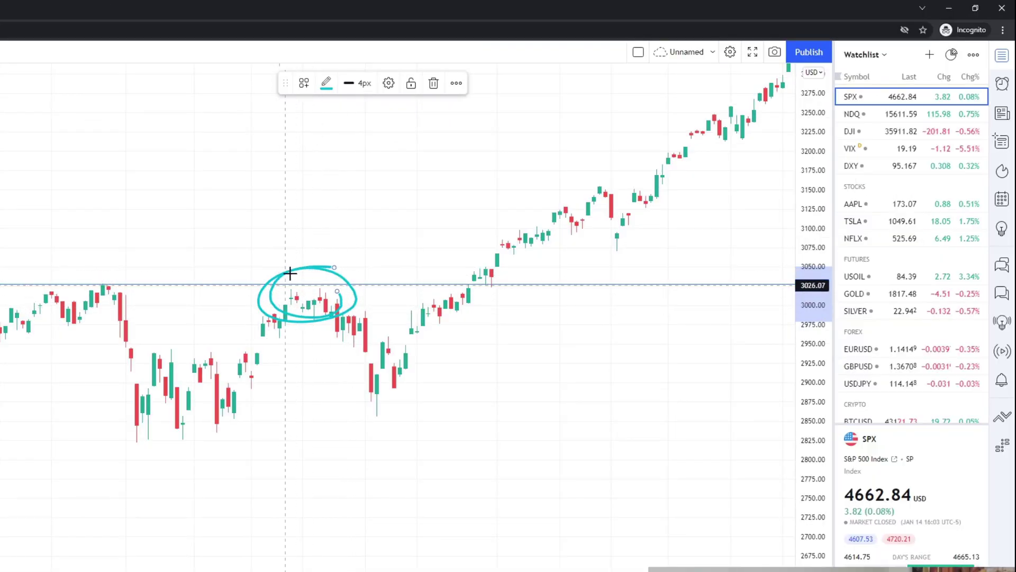
pyautogui.hotkey('ctrl', 'z')
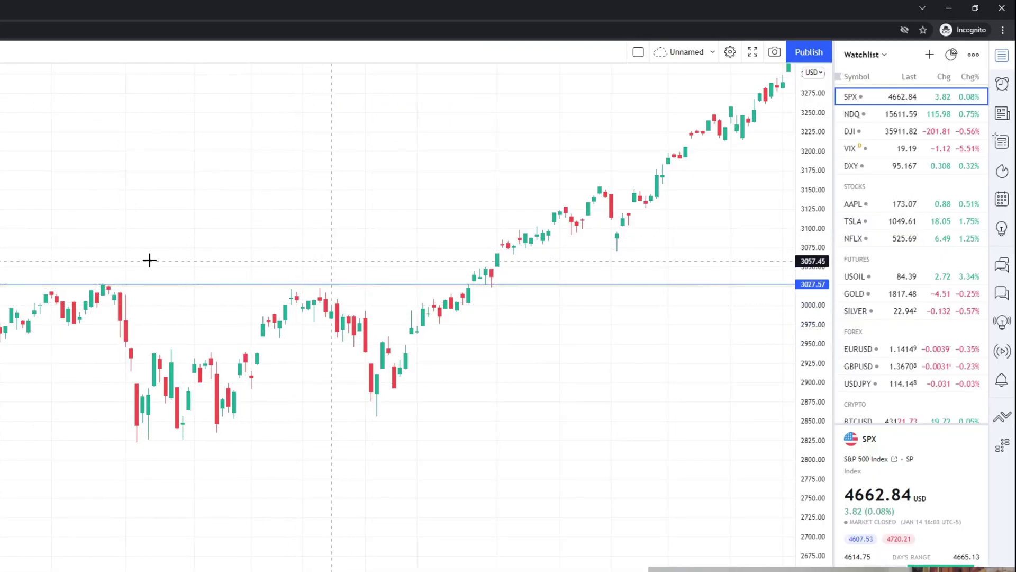
pyautogui.moveTo(148, 263)
pyautogui.mouseDown()
pyautogui.moveTo(109, 256)
pyautogui.moveTo(134, 313)
pyautogui.mouseUp()
pyautogui.hotkey('ctrl', 'z')
pyautogui.moveTo(352, 273)
pyautogui.mouseDown()
pyautogui.moveTo(379, 288)
pyautogui.moveTo(365, 275)
pyautogui.mouseUp()
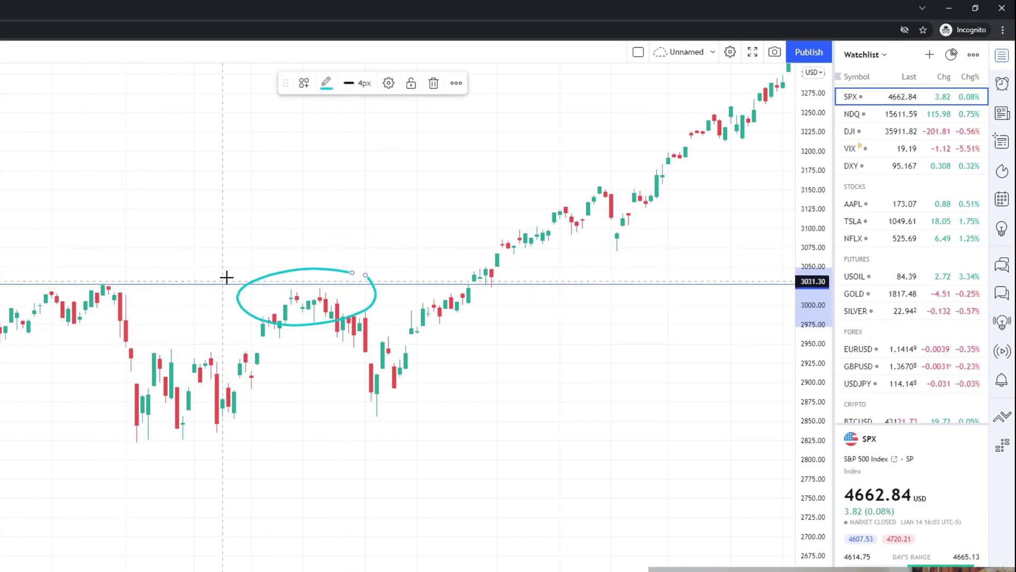
pyautogui.hotkey('ctrl', 'z')
pyautogui.moveTo(154, 270); pyautogui.dragTo(94, 270)
pyautogui.hotkey('ctrl', 'z')
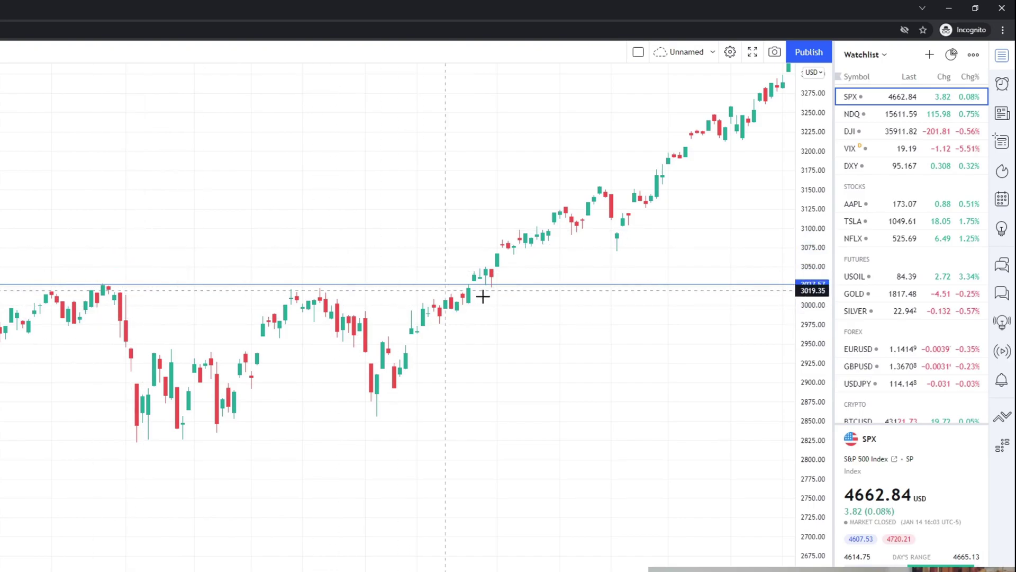
# Step: Mark the late-October crossing of the horizontal line and draw an upward arrow through it, undoing both marks
pyautogui.moveTo(468, 298)
pyautogui.mouseDown()
pyautogui.moveTo(477, 276)
pyautogui.moveTo(461, 274)
pyautogui.moveTo(466, 289)
pyautogui.mouseUp()
pyautogui.hotkey('ctrl', 'z')
pyautogui.moveTo(405, 342)
pyautogui.mouseDown()
pyautogui.moveTo(418, 220)
pyautogui.moveTo(449, 268)
pyautogui.mouseUp()
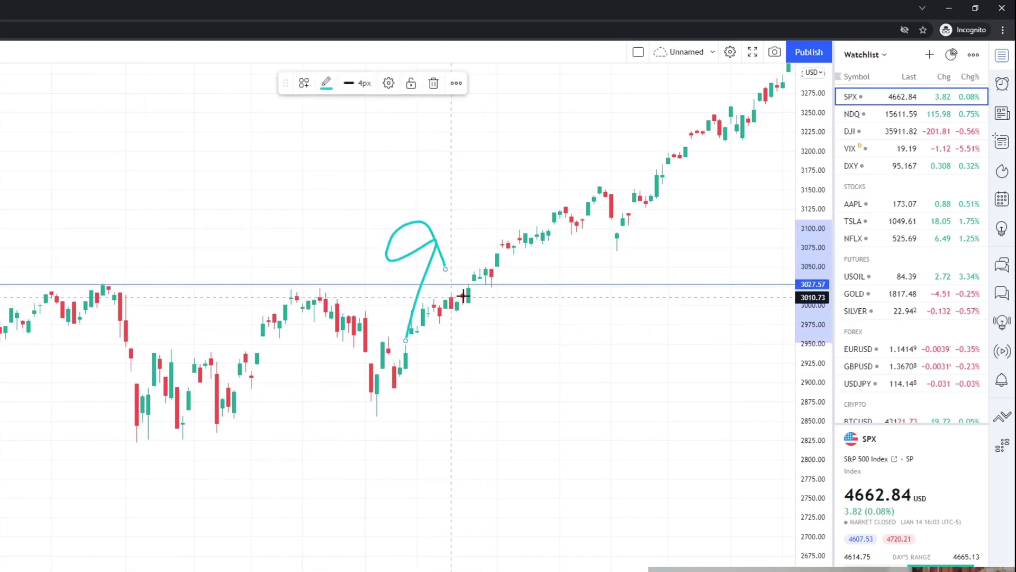
pyautogui.hotkey('ctrl', 'z')
# Step: Circle the candles resting on the horizontal line after the breakout and the earlier highs beneath it, undoing each loop
pyautogui.scroll(4, 476, 288)
pyautogui.moveTo(361, 275); pyautogui.dragTo(299, 282)
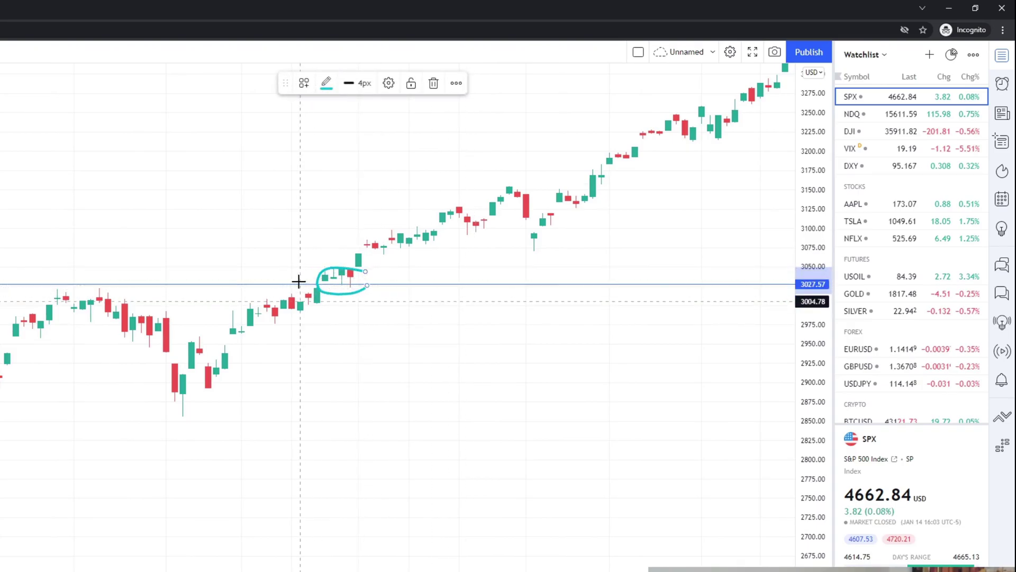
pyautogui.hotkey('ctrl', 'z')
pyautogui.moveTo(197, 264)
pyautogui.mouseDown()
pyautogui.moveTo(7, 243)
pyautogui.moveTo(152, 301)
pyautogui.moveTo(120, 267)
pyautogui.mouseUp()
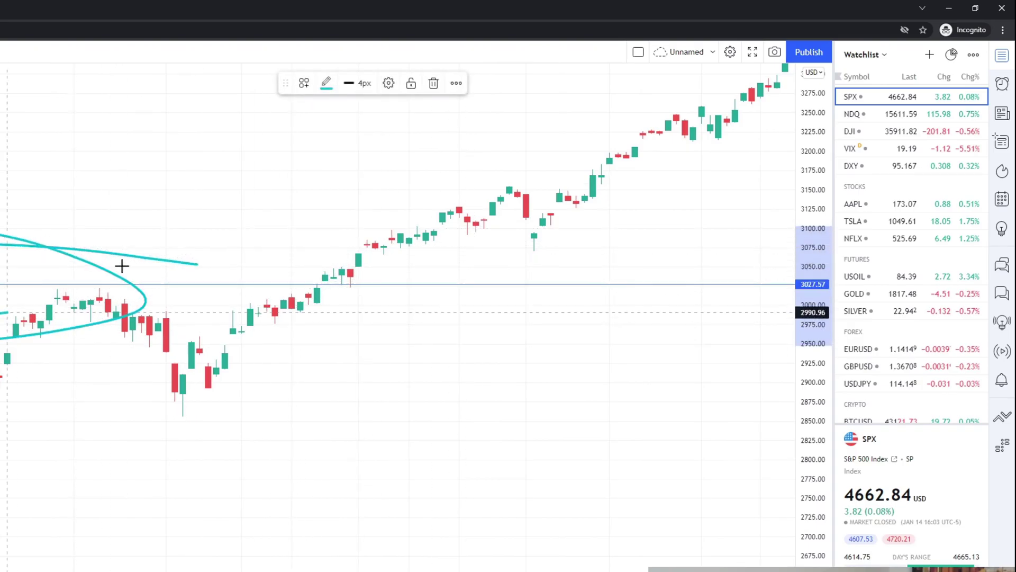
pyautogui.hotkey('ctrl', 'z')
# Step: Circle the area just after the breakout, undo it, and draw a large rising arrow along the following rally
pyautogui.moveTo(375, 277); pyautogui.dragTo(392, 272)
pyautogui.hotkey('ctrl', 'z')
pyautogui.moveTo(302, 337)
pyautogui.mouseDown()
pyautogui.moveTo(434, 227)
pyautogui.moveTo(605, 109)
pyautogui.moveTo(602, 79)
pyautogui.moveTo(543, 219)
pyautogui.mouseUp()
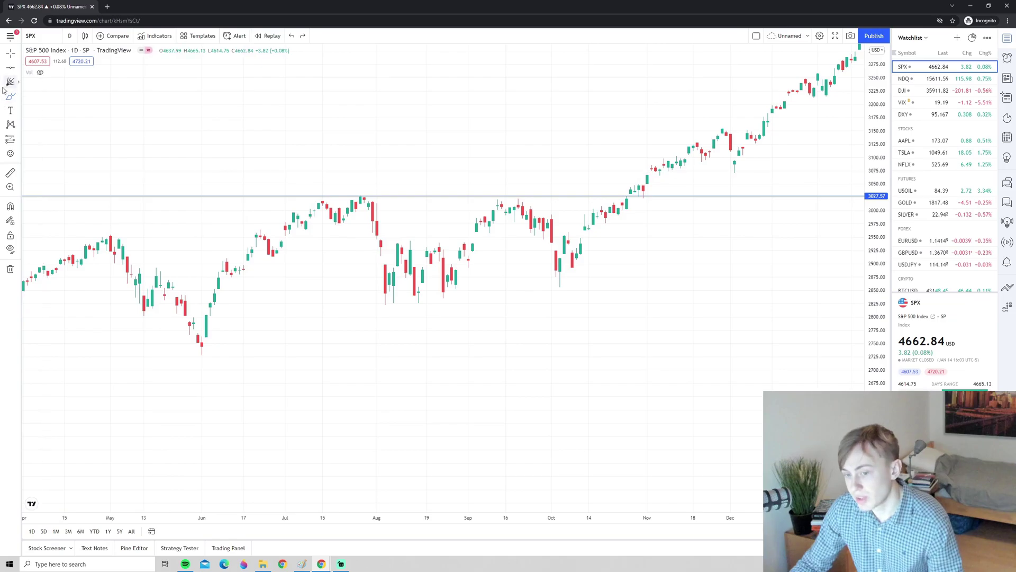
# Step: Encircle the July-to-September highs with the Brush, draw an upward arrow through the horizontal line, and undo the marks
pyautogui.click(16, 96)
pyautogui.click(43, 98)
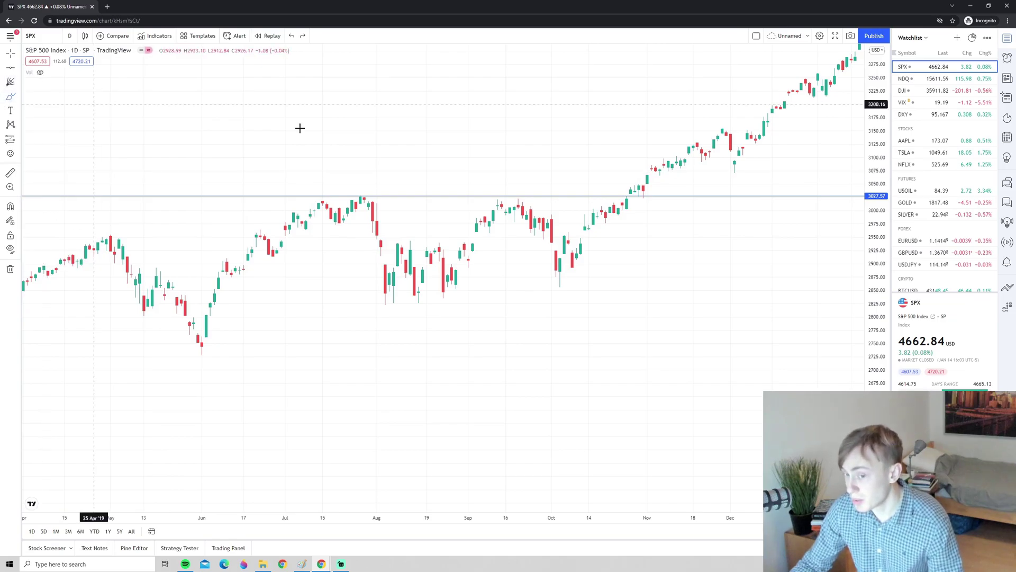
pyautogui.moveTo(576, 184)
pyautogui.mouseDown()
pyautogui.moveTo(388, 170)
pyautogui.moveTo(287, 231)
pyautogui.moveTo(503, 168)
pyautogui.moveTo(313, 210)
pyautogui.mouseUp()
pyautogui.moveTo(566, 240); pyautogui.dragTo(593, 110)
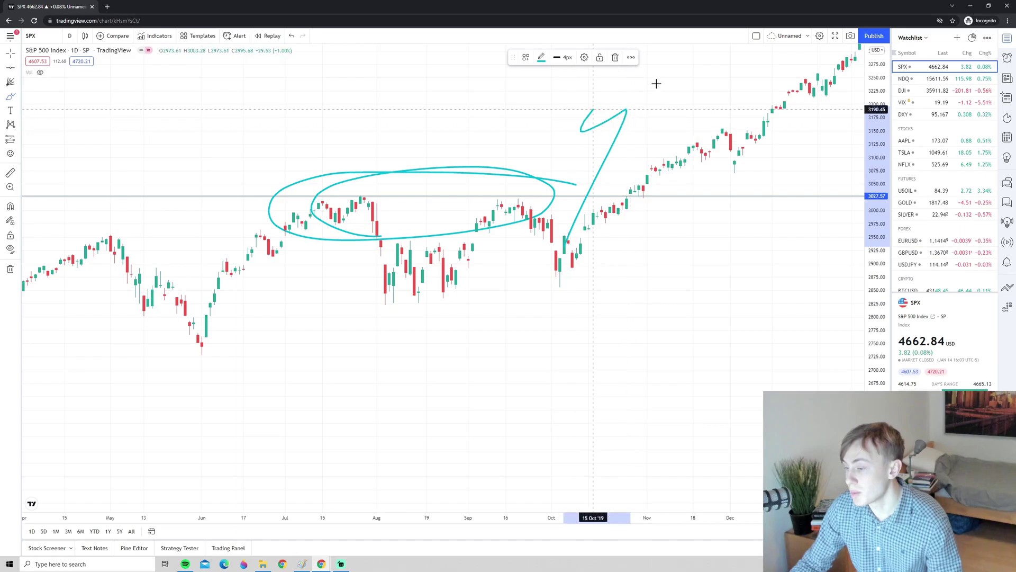
pyautogui.moveTo(656, 83); pyautogui.dragTo(672, 121)
pyautogui.moveTo(780, 159)
pyautogui.mouseDown()
pyautogui.moveTo(751, 195)
pyautogui.moveTo(605, 189)
pyautogui.mouseUp()
pyautogui.hotkey('ctrl', 'z')
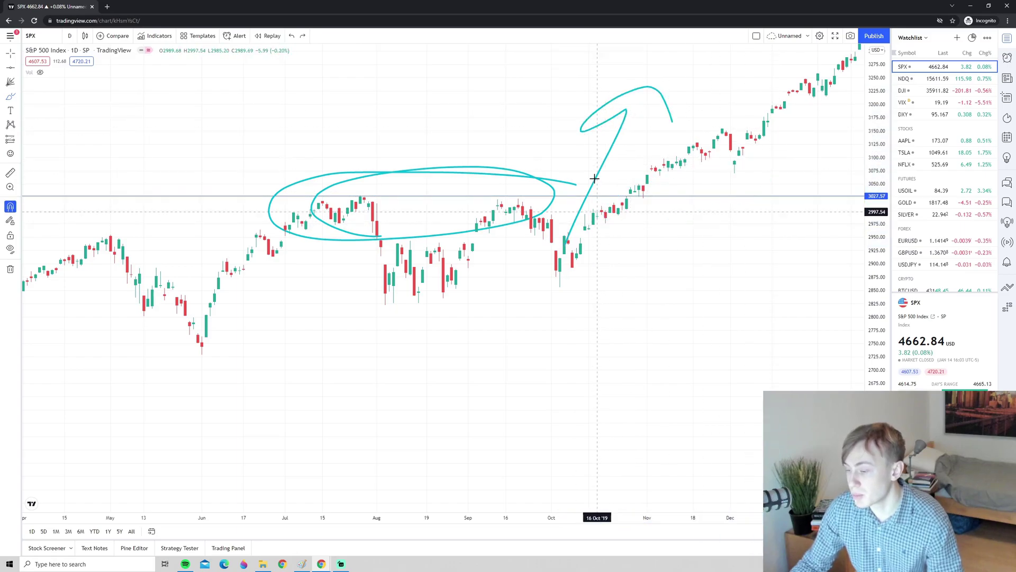
pyautogui.hotkey('ctrl', 'z')
pyautogui.hotkey('ctrl', 'z')
pyautogui.hotkey('ctrl', 'z')
pyautogui.hotkey('ctrl', 'z')
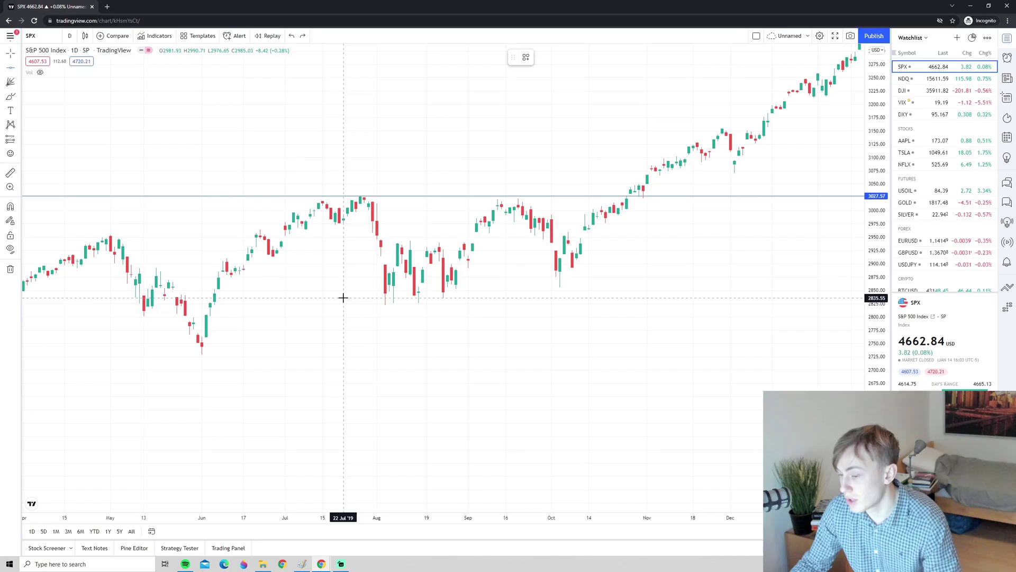
# Step: Place a second horizontal line at about 2835.55 along the August 2019 lows, and undo a Brush mark at the upper line
pyautogui.click(343, 298)
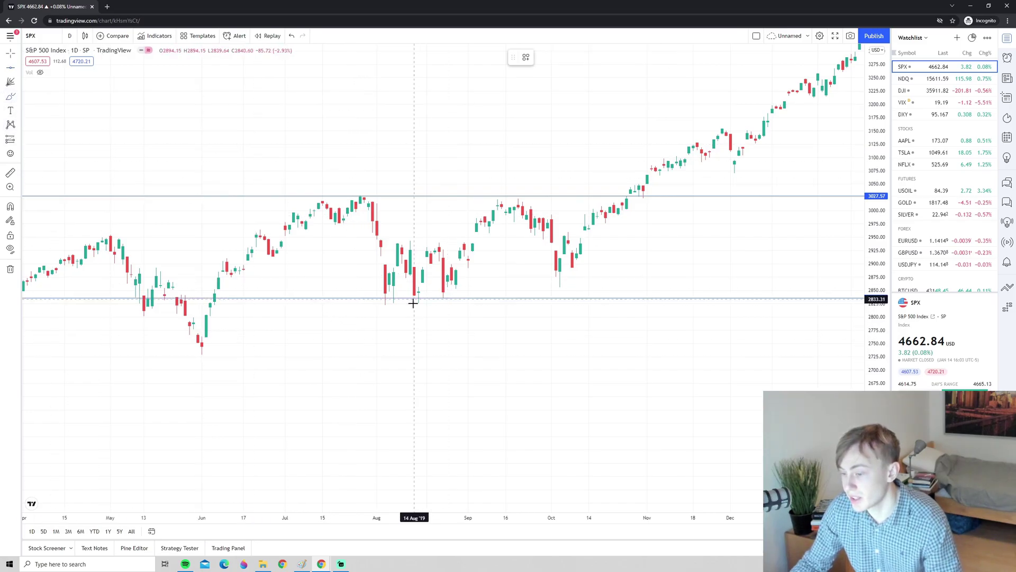
pyautogui.moveTo(374, 185); pyautogui.dragTo(375, 183)
pyautogui.hotkey('ctrl', 'z')
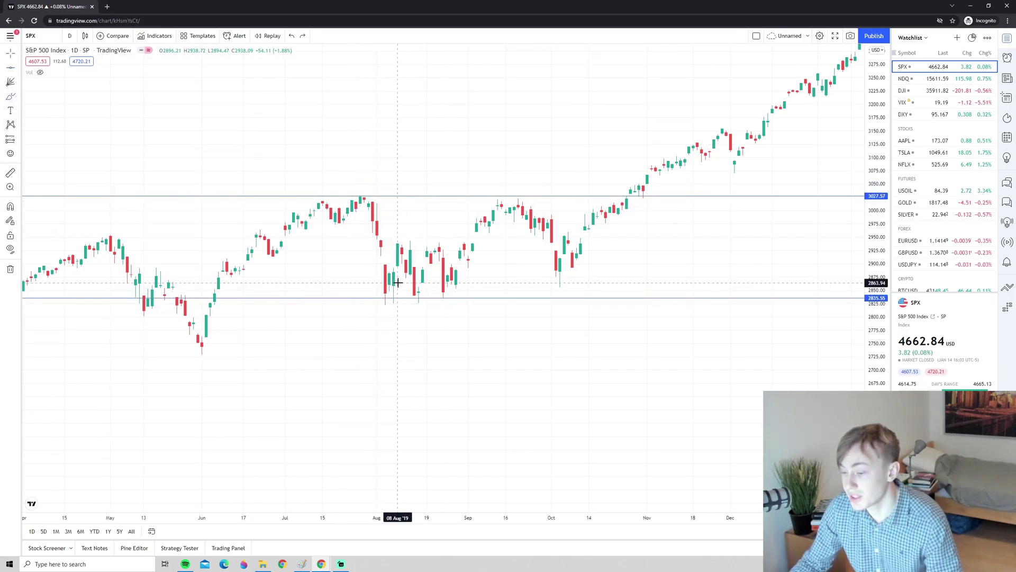
# Step: Circle the August lows resting on the lower horizontal line with the Brush and undo the loops
pyautogui.moveTo(397, 282)
pyautogui.mouseDown()
pyautogui.moveTo(369, 293)
pyautogui.moveTo(408, 290)
pyautogui.moveTo(372, 282)
pyautogui.mouseUp()
pyautogui.moveTo(433, 287)
pyautogui.mouseDown()
pyautogui.moveTo(408, 291)
pyautogui.moveTo(427, 279)
pyautogui.moveTo(415, 280)
pyautogui.moveTo(435, 302)
pyautogui.moveTo(456, 291)
pyautogui.mouseUp()
pyautogui.hotkey('ctrl', 'z')
pyautogui.hotkey('ctrl', 'z')
pyautogui.hotkey('ctrl', 'z')
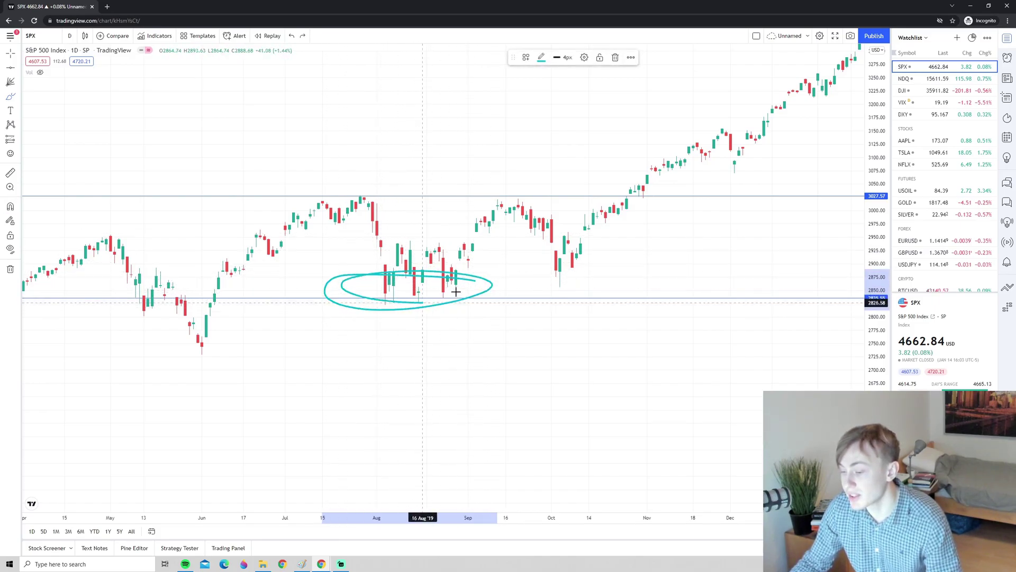
pyautogui.hotkey('ctrl', 'z')
# Step: Undo a stroke along the lower horizontal line, and circle the highs at the upper line and the lows at the lower one
pyautogui.moveTo(377, 305); pyautogui.dragTo(595, 279)
pyautogui.hotkey('ctrl', 'z')
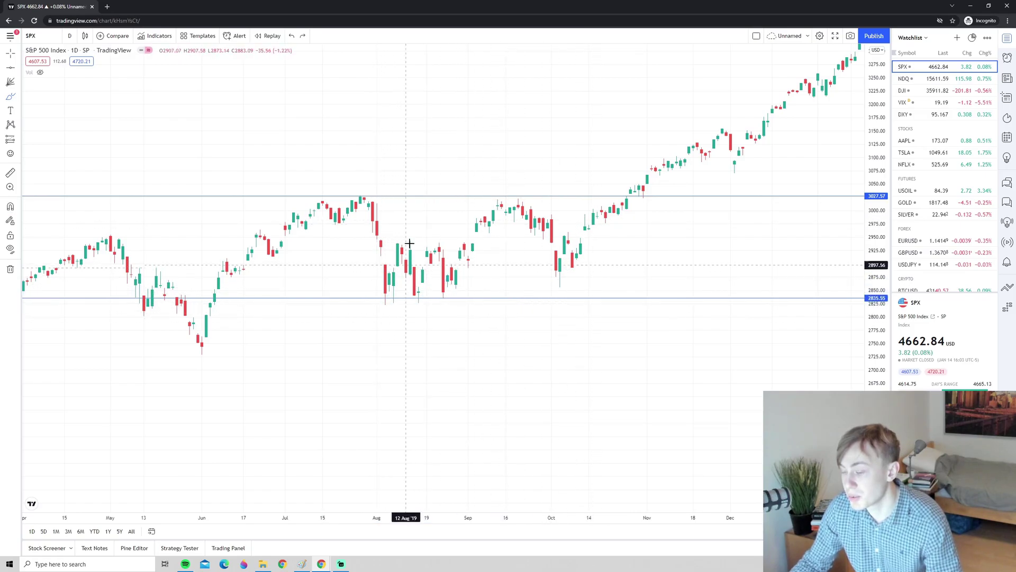
pyautogui.moveTo(604, 175)
pyautogui.mouseDown()
pyautogui.moveTo(370, 213)
pyautogui.moveTo(489, 180)
pyautogui.mouseUp()
pyautogui.moveTo(546, 275)
pyautogui.mouseDown()
pyautogui.moveTo(484, 315)
pyautogui.moveTo(373, 281)
pyautogui.mouseUp()
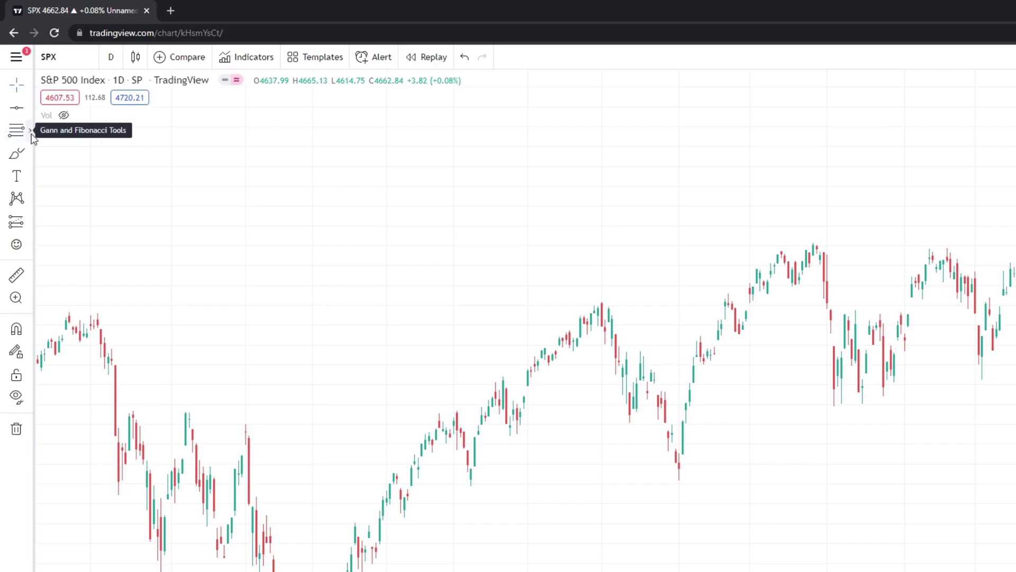
# Step: Choose the Fib Retracement tool
pyautogui.click(31, 133)
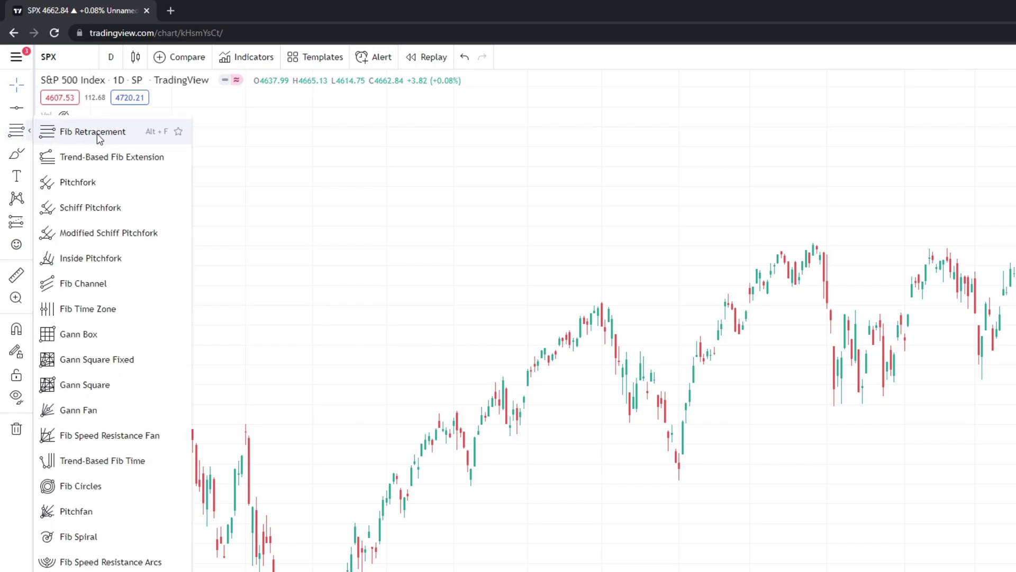
pyautogui.click(97, 133)
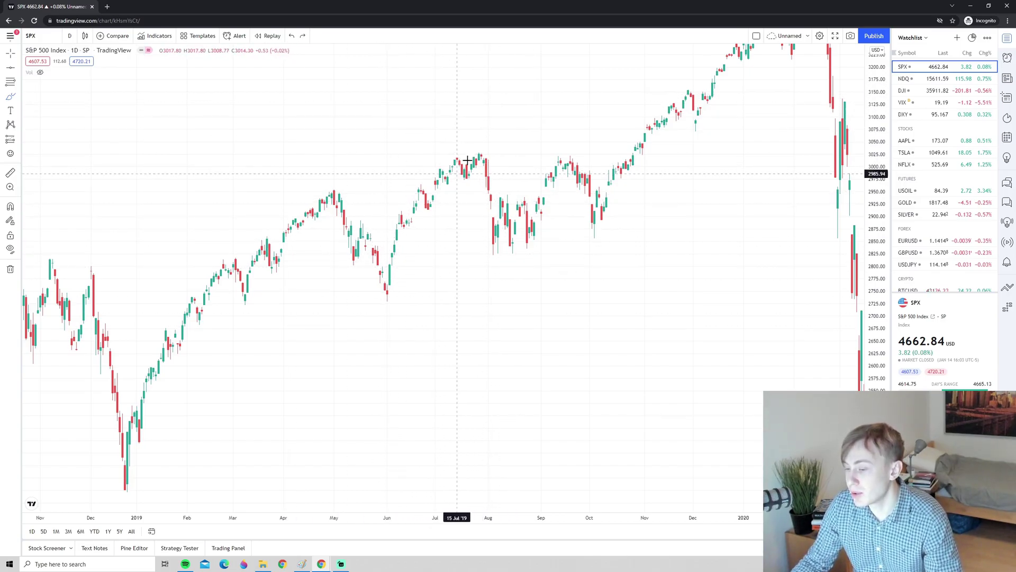
# Step: Mark the July 2019 highs, the rise towards them and the early-June low with the Brush, and undo the marks
pyautogui.moveTo(488, 133)
pyautogui.mouseDown()
pyautogui.moveTo(426, 164)
pyautogui.moveTo(367, 285)
pyautogui.moveTo(431, 131)
pyautogui.mouseUp()
pyautogui.hotkey('ctrl', 'z')
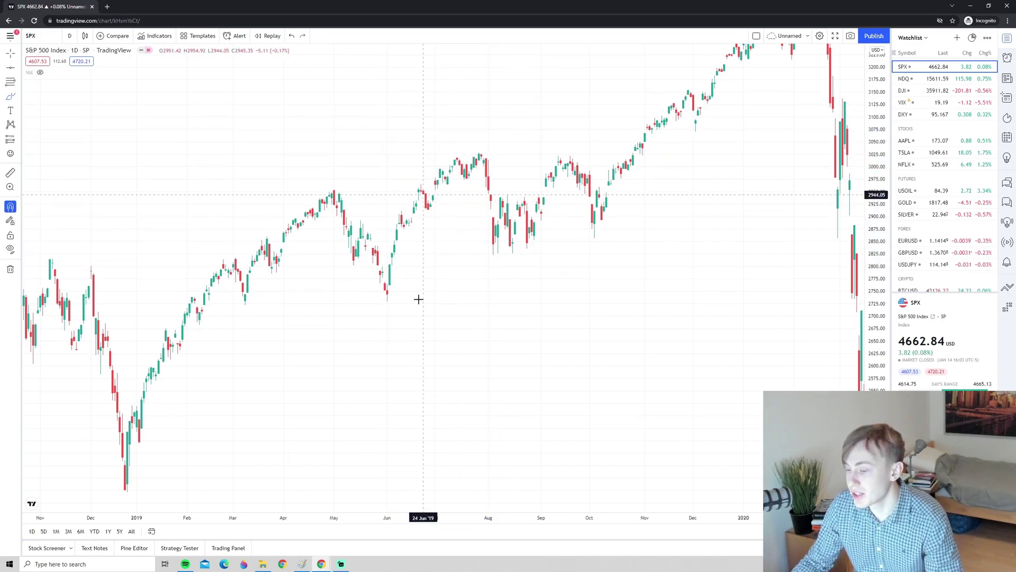
pyautogui.moveTo(331, 413)
pyautogui.mouseDown()
pyautogui.moveTo(354, 408)
pyautogui.moveTo(635, 174)
pyautogui.mouseUp()
pyautogui.hotkey('ctrl', 'z')
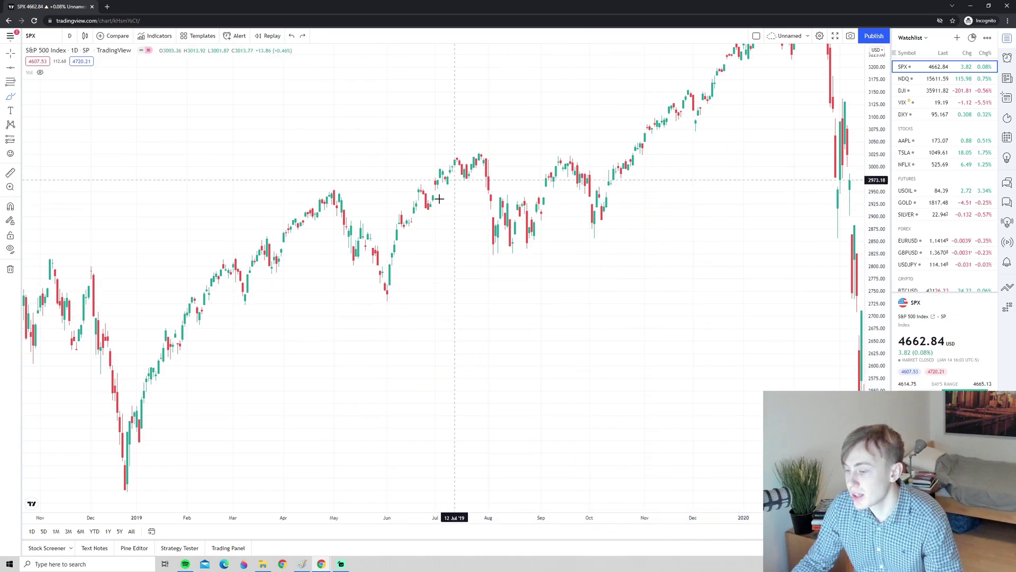
pyautogui.moveTo(404, 291)
pyautogui.mouseDown()
pyautogui.moveTo(408, 301)
pyautogui.moveTo(404, 292)
pyautogui.mouseUp()
pyautogui.moveTo(498, 146); pyautogui.dragTo(516, 154)
pyautogui.hotkey('ctrl', 'z')
pyautogui.hotkey('ctrl', 'z')
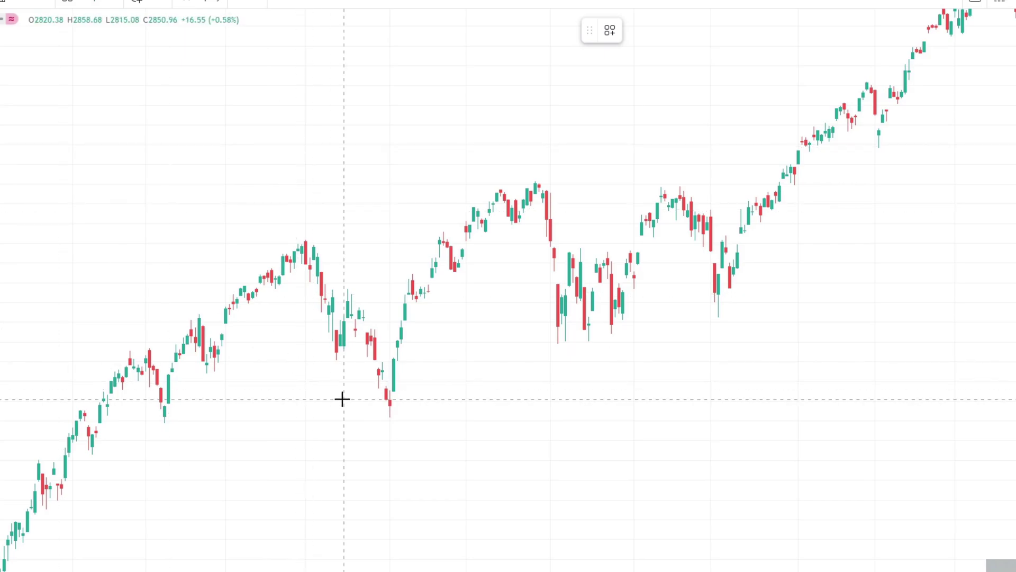
# Step: Draw a Fib Retracement from the early-June 2019 low at about 2730.70 to the July high level at about 3027.42, extending to late August
pyautogui.click(390, 416)
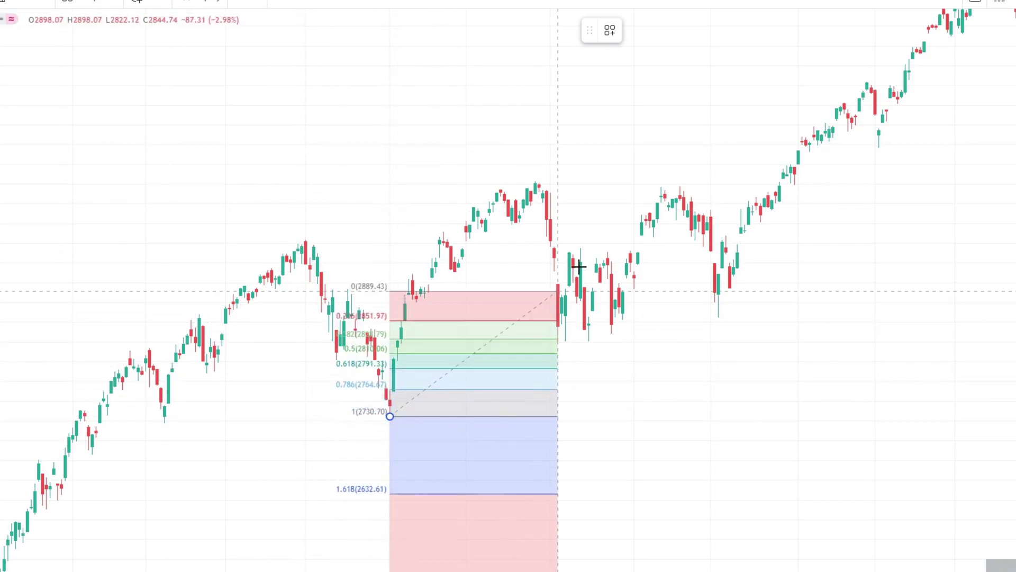
pyautogui.click(627, 183)
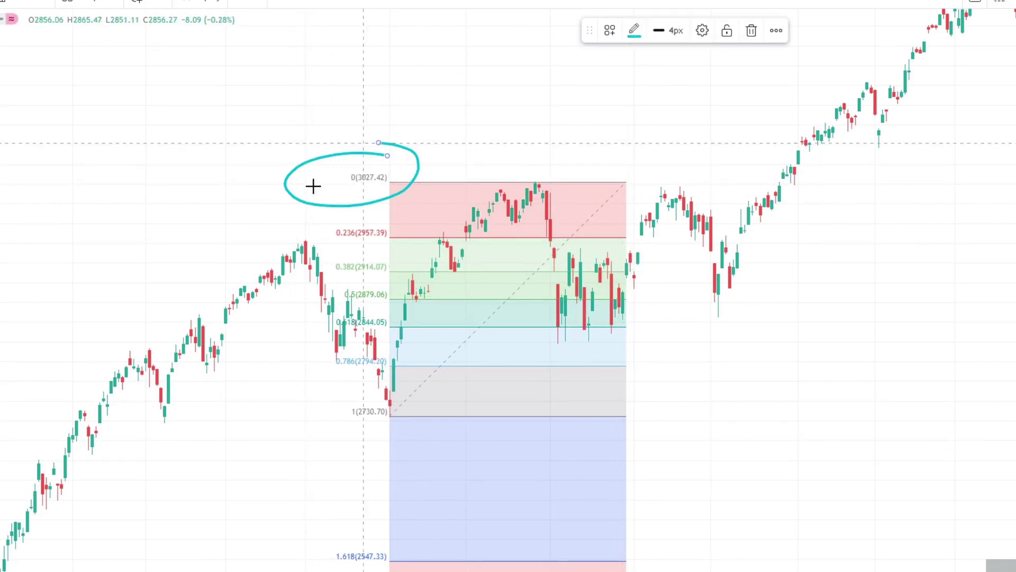
# Step: Circle the 0, 0.236, 0.382 and 0.5 level labels and the June–July rise with the Brush, and undo the marks
pyautogui.moveTo(384, 214); pyautogui.dragTo(305, 246)
pyautogui.moveTo(340, 294); pyautogui.dragTo(336, 248)
pyautogui.moveTo(368, 286)
pyautogui.mouseDown()
pyautogui.moveTo(328, 293)
pyautogui.moveTo(408, 292)
pyautogui.mouseUp()
pyautogui.moveTo(537, 144)
pyautogui.mouseDown()
pyautogui.moveTo(368, 412)
pyautogui.moveTo(424, 238)
pyautogui.mouseUp()
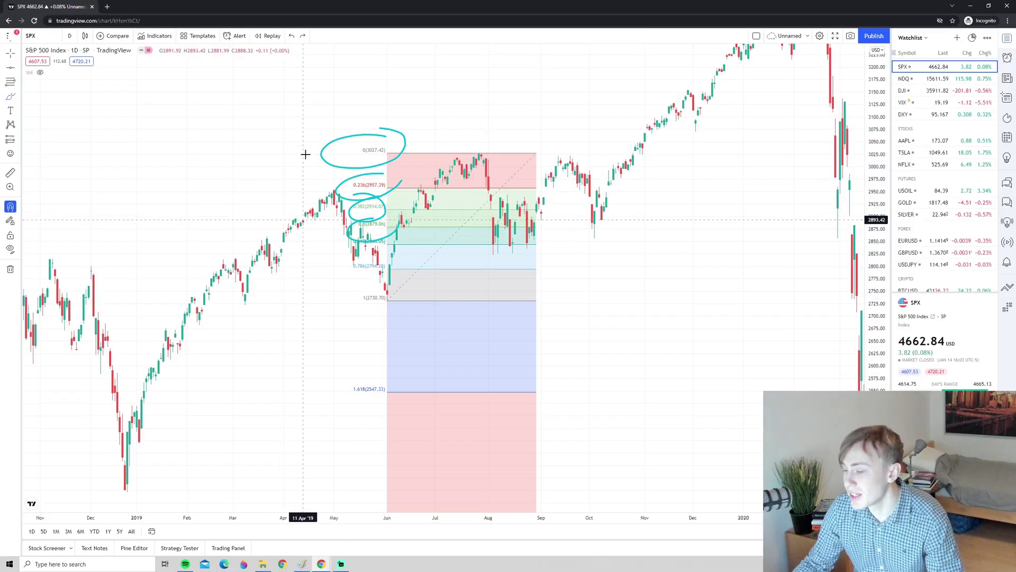
pyautogui.hotkey('ctrl', 'z')
pyautogui.hotkey('ctrl', 'z')
pyautogui.hotkey('ctrl', 'z')
pyautogui.hotkey('ctrl', 'z')
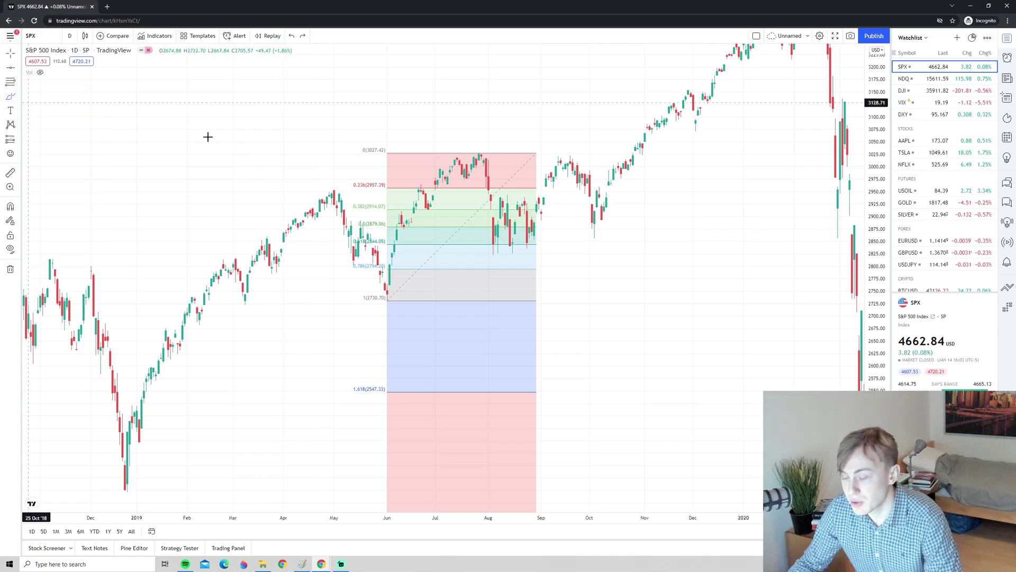
# Step: Mark the early-June low, the late-July high and the retracement's late-August edge with the Brush, and undo the marks
pyautogui.moveTo(406, 283); pyautogui.dragTo(407, 285)
pyautogui.moveTo(501, 154); pyautogui.dragTo(479, 144)
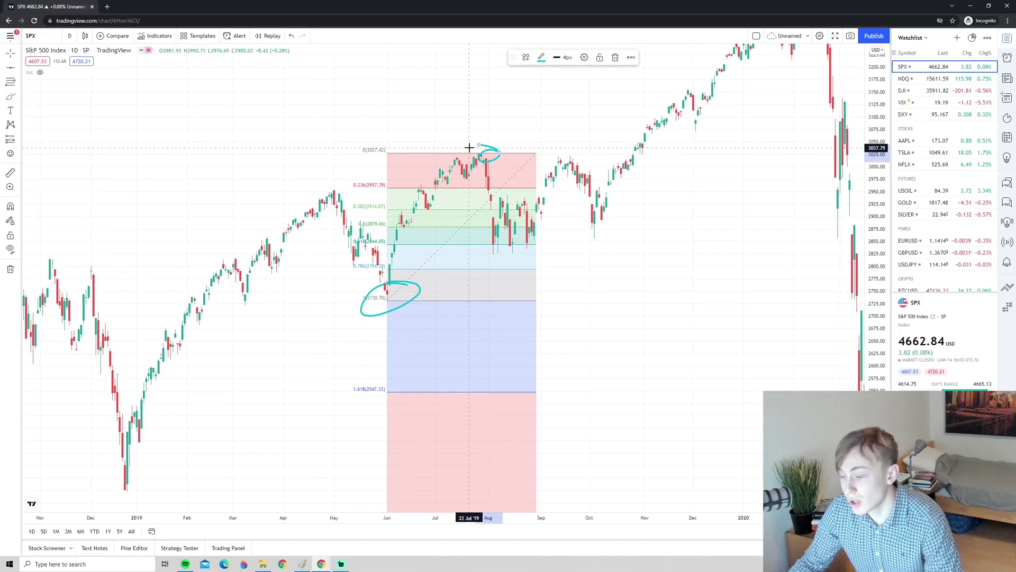
pyautogui.hotkey('ctrl', 'z')
pyautogui.hotkey('ctrl', 'z')
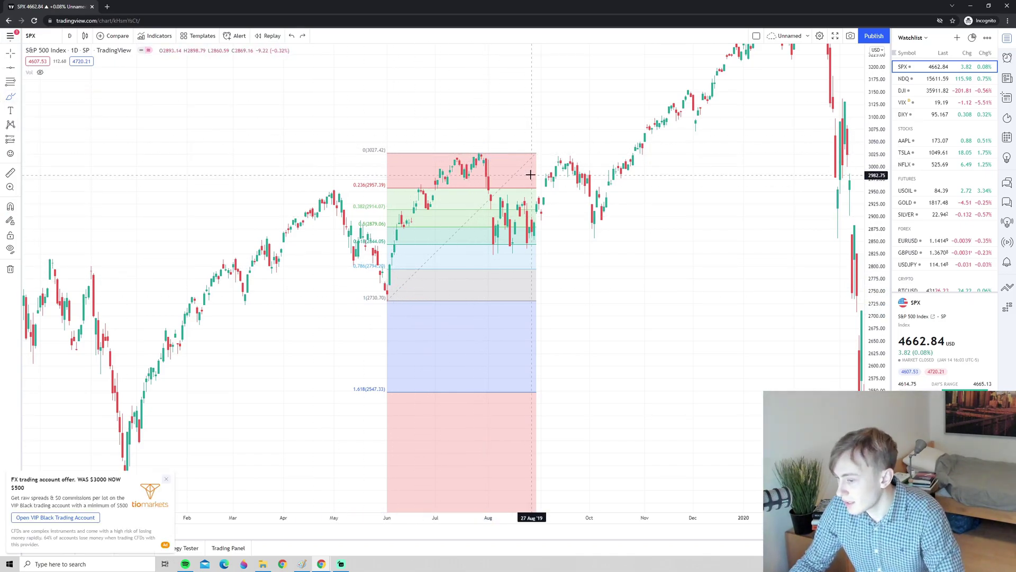
pyautogui.moveTo(531, 175)
pyautogui.mouseDown()
pyautogui.moveTo(482, 202)
pyautogui.moveTo(553, 177)
pyautogui.moveTo(538, 201)
pyautogui.mouseUp()
pyautogui.hotkey('ctrl', 'z')
pyautogui.hotkey('ctrl', 'z')
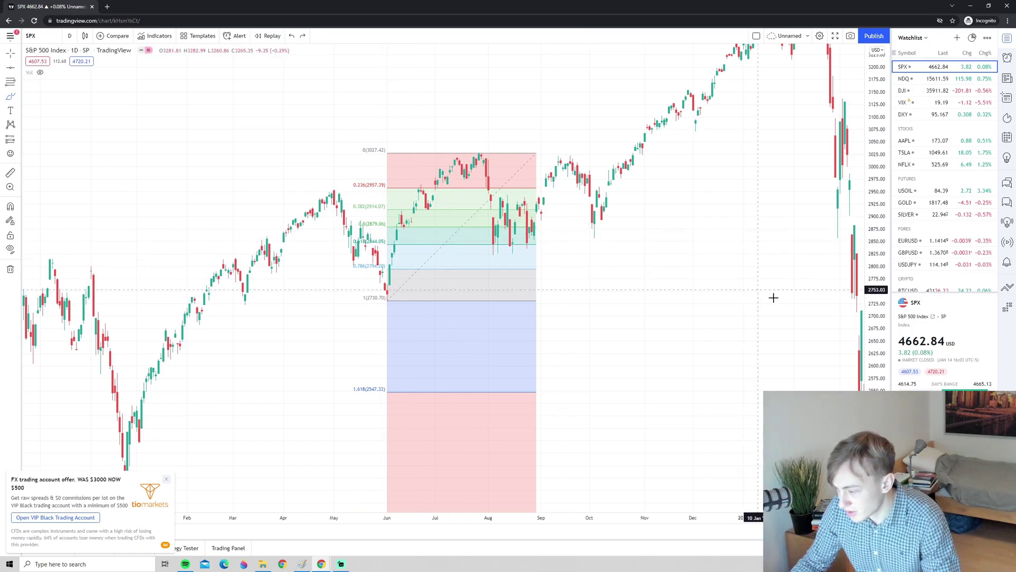
# Step: Circle the 0.618 level label of the retracement repeatedly with the Brush and delete the loops
pyautogui.moveTo(876, 313); pyautogui.dragTo(875, 265)
pyautogui.moveTo(391, 223)
pyautogui.mouseDown()
pyautogui.moveTo(361, 224)
pyautogui.moveTo(392, 241)
pyautogui.moveTo(401, 232)
pyautogui.mouseUp()
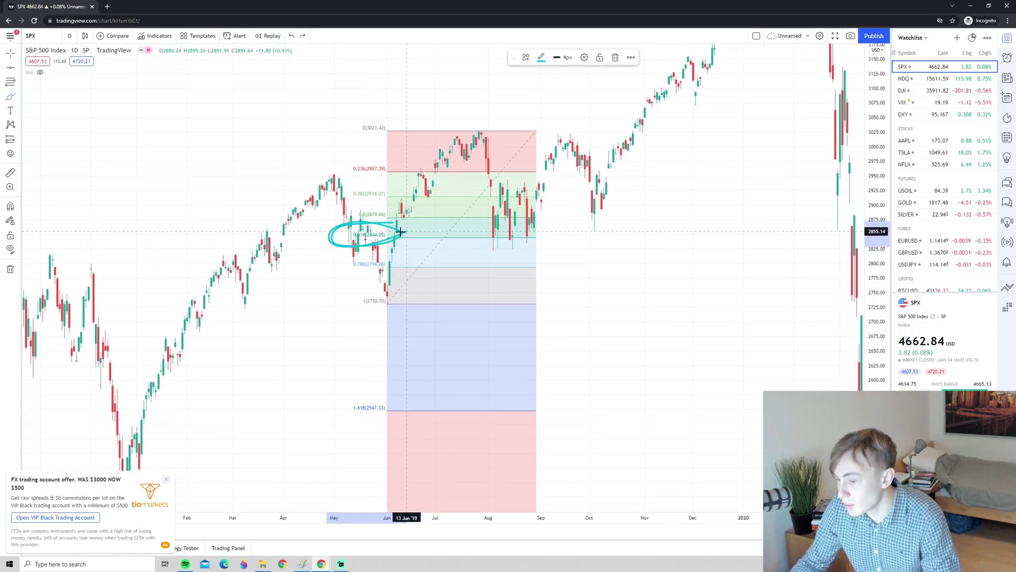
pyautogui.press('Delete')
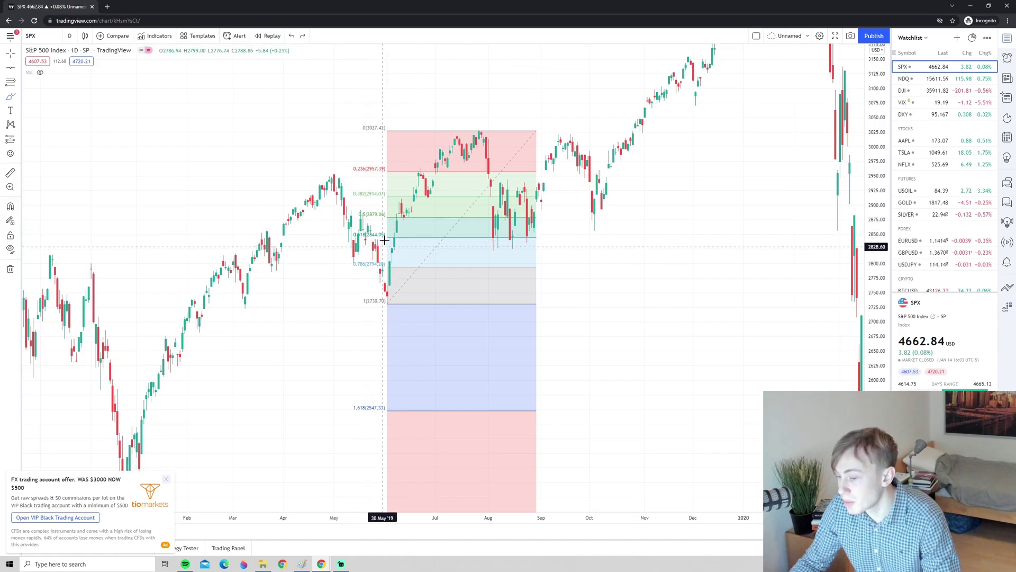
pyautogui.moveTo(390, 226); pyautogui.dragTo(350, 254)
pyautogui.moveTo(400, 226)
pyautogui.mouseDown()
pyautogui.moveTo(348, 225)
pyautogui.moveTo(413, 230)
pyautogui.mouseUp()
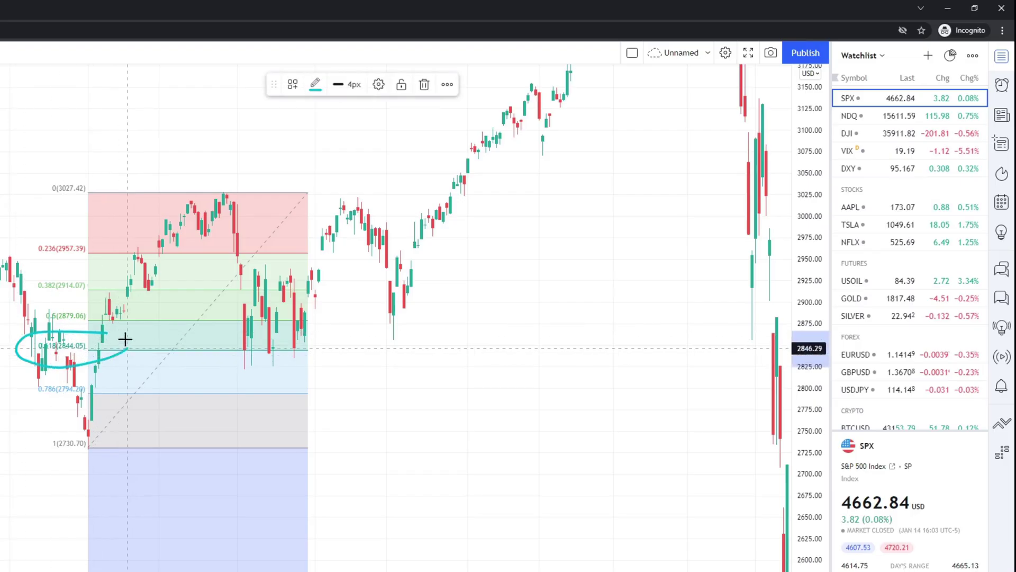
pyautogui.moveTo(125, 339)
pyautogui.mouseDown()
pyautogui.moveTo(134, 352)
pyautogui.moveTo(55, 326)
pyautogui.moveTo(106, 364)
pyautogui.moveTo(63, 325)
pyautogui.mouseUp()
pyautogui.press('Delete')
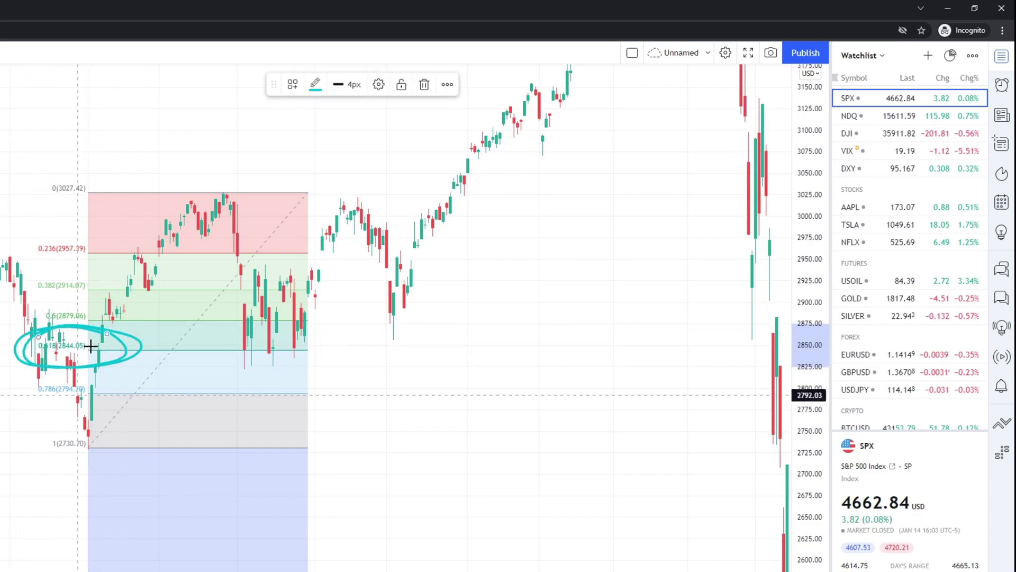
pyautogui.press('Delete')
# Step: Sketch a curved arrow with the Brush from the August lows up to the November prices and delete it
pyautogui.moveTo(328, 335)
pyautogui.mouseDown()
pyautogui.moveTo(274, 329)
pyautogui.moveTo(175, 361)
pyautogui.moveTo(331, 333)
pyautogui.moveTo(141, 360)
pyautogui.moveTo(354, 335)
pyautogui.moveTo(212, 351)
pyautogui.moveTo(477, 158)
pyautogui.moveTo(529, 236)
pyautogui.moveTo(511, 281)
pyautogui.mouseUp()
pyautogui.press('Delete')
pyautogui.press('Delete')
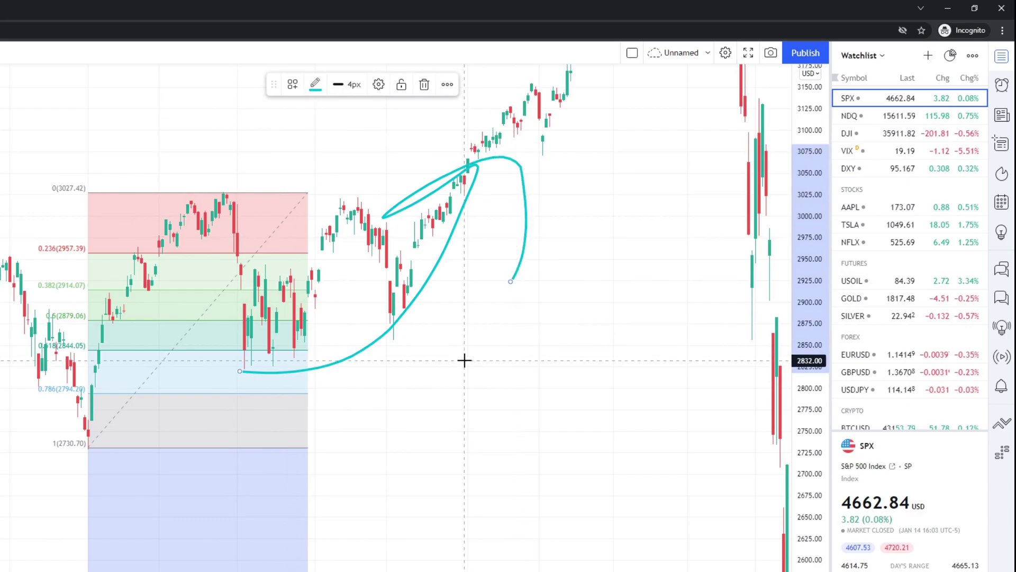
pyautogui.press('Delete')
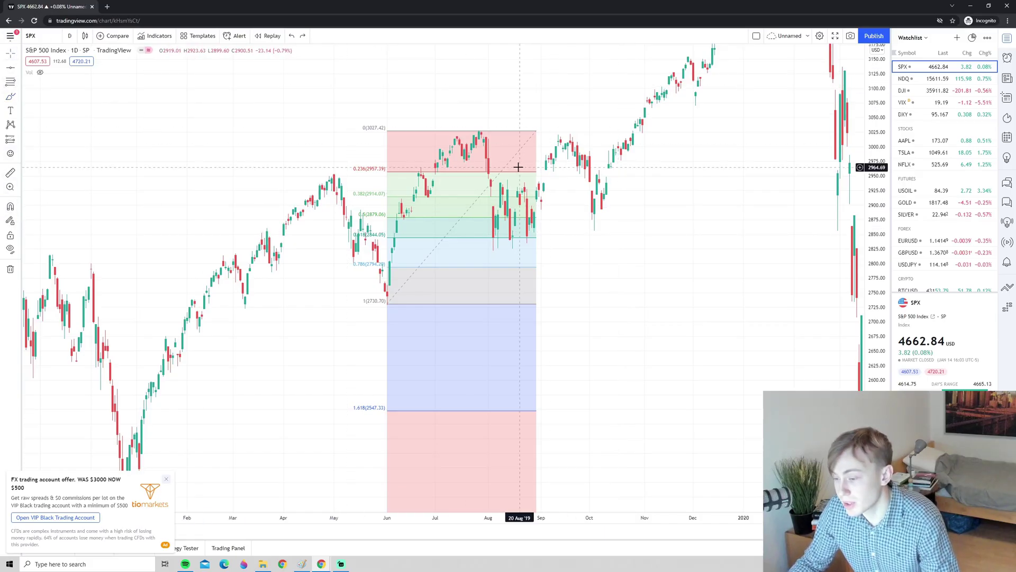
# Step: Open the Fib Retracement's style settings and toggle the 0.618 level off and back on
pyautogui.click(451, 175)
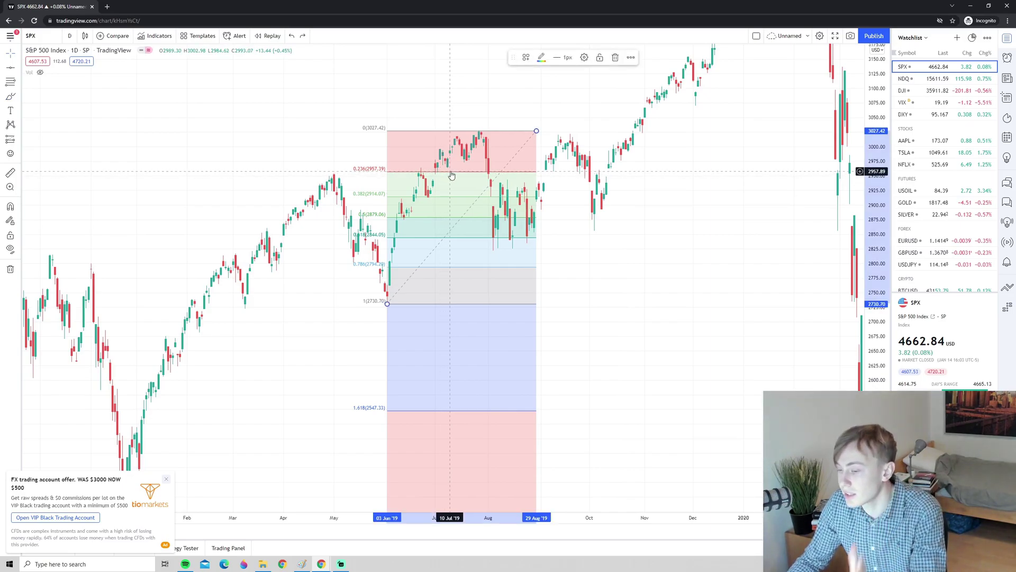
pyautogui.click(541, 58)
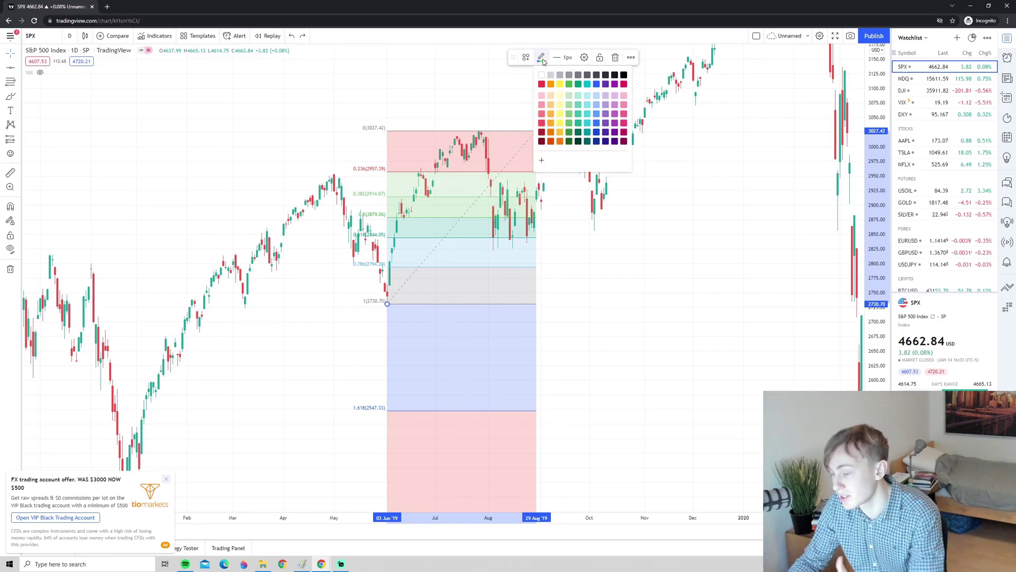
pyautogui.click(584, 59)
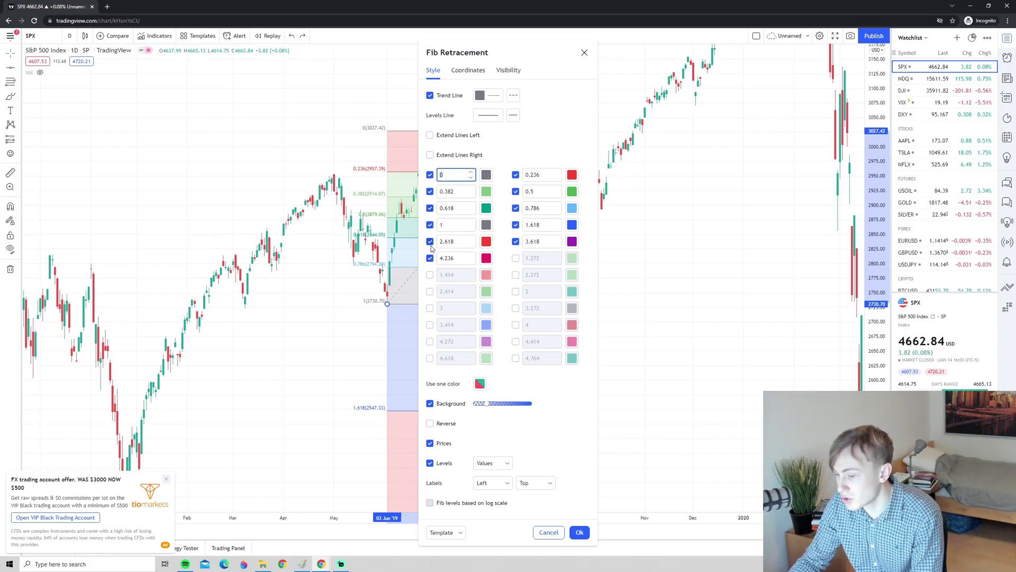
pyautogui.click(430, 208)
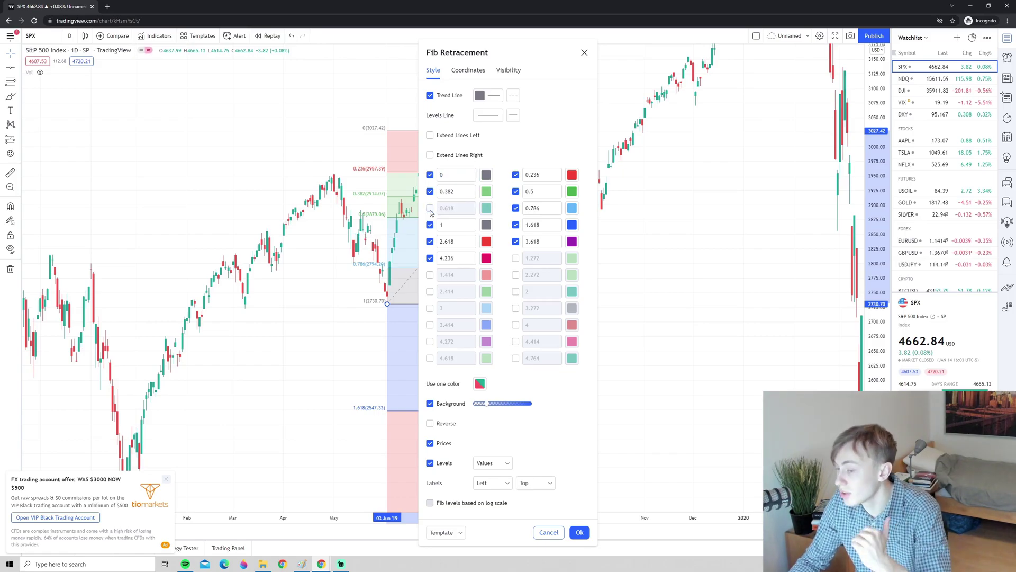
pyautogui.click(429, 208)
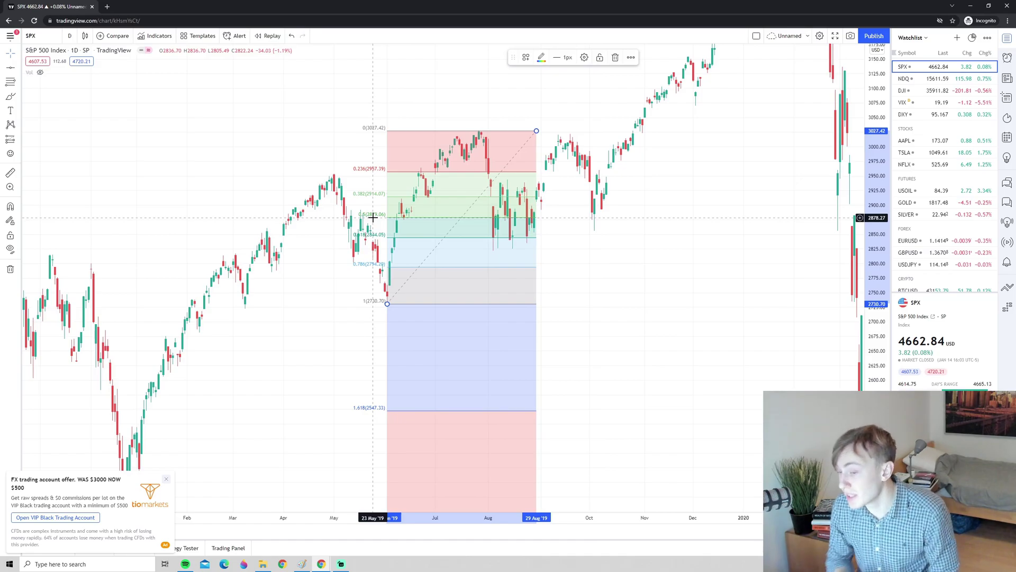